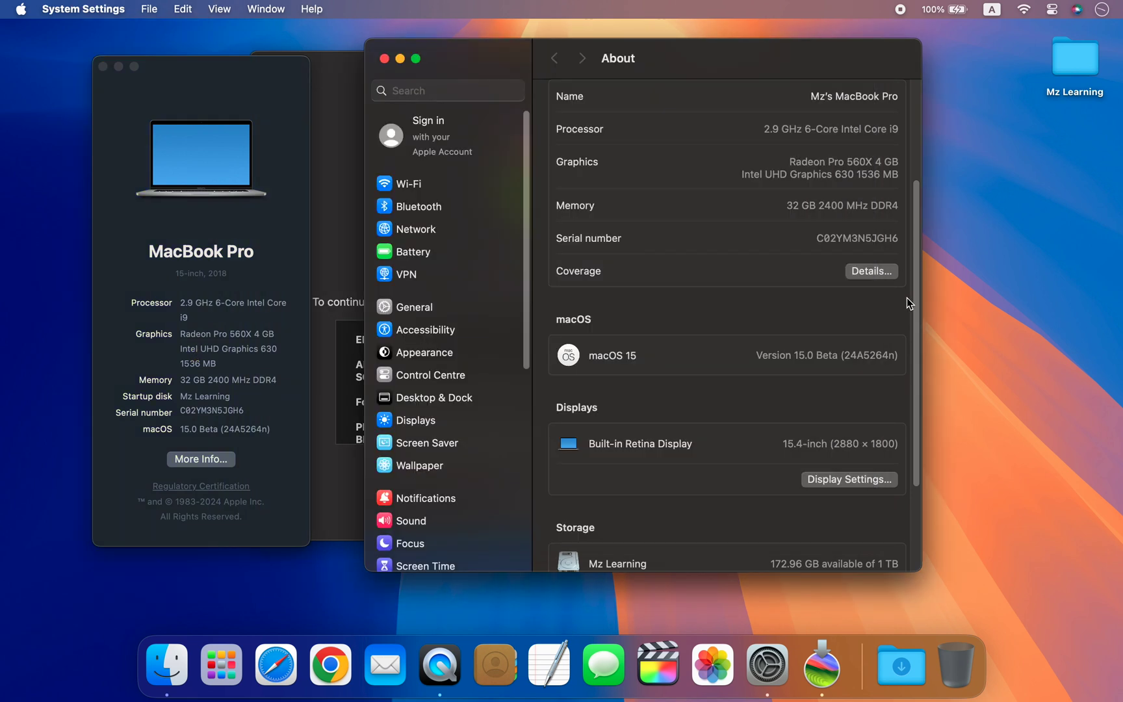
# - Bring the Sonoma installer forward, agree to its licence and confirm the agreement
pyautogui.click(328, 237)
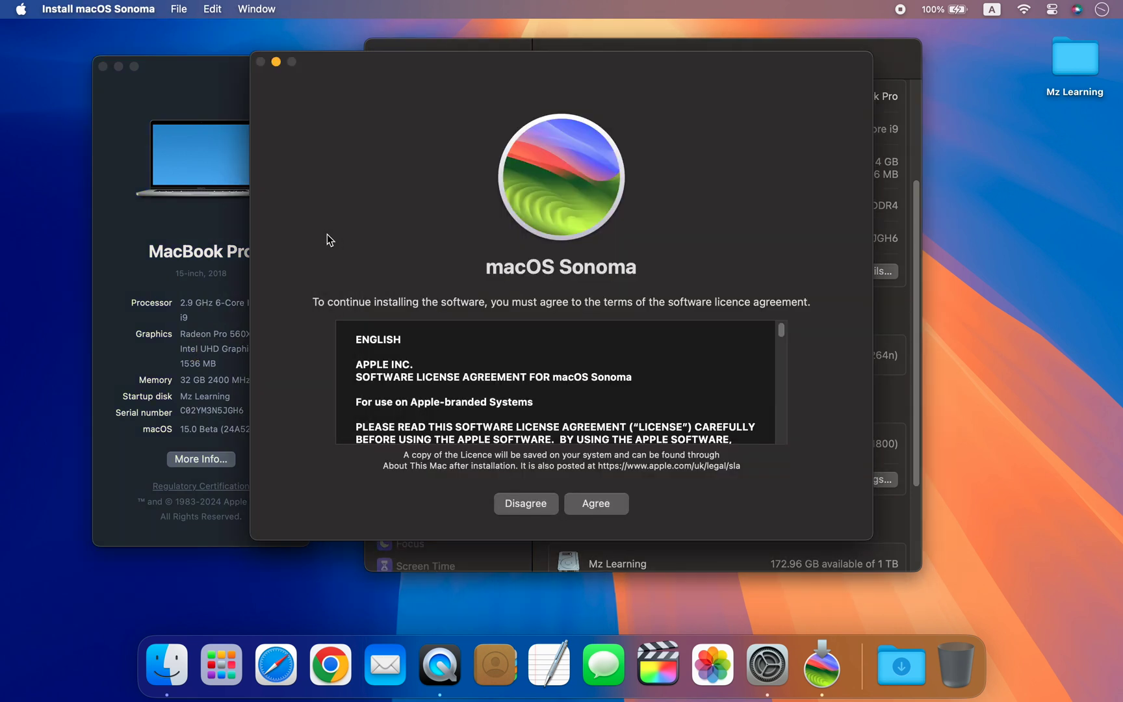
pyautogui.click(608, 505)
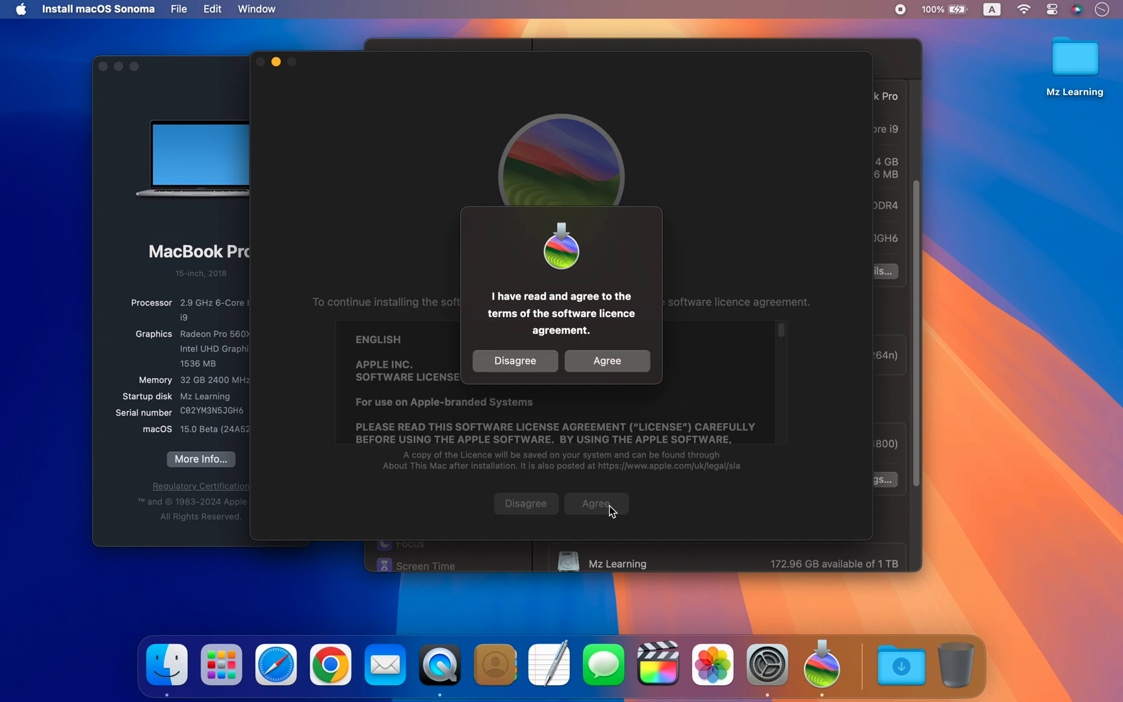
pyautogui.click(609, 361)
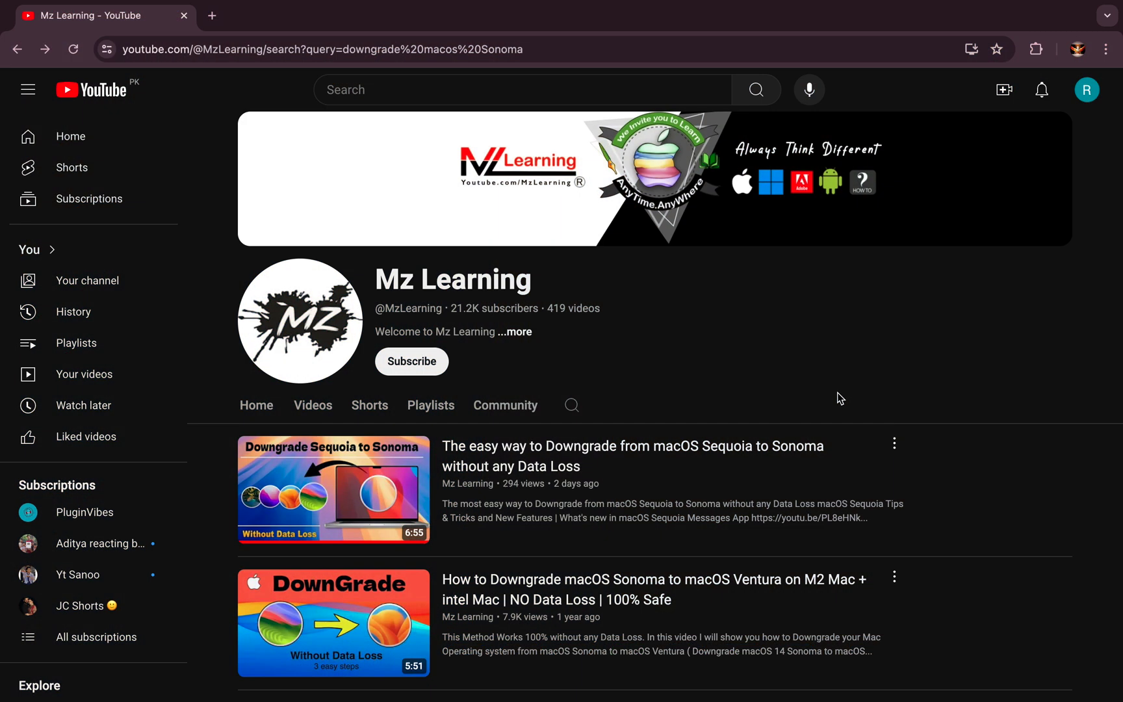
# - Open the channel's Sonoma-to-Ventura downgrade video, pause it and select its title text
pyautogui.scroll(-5, 839, 399)
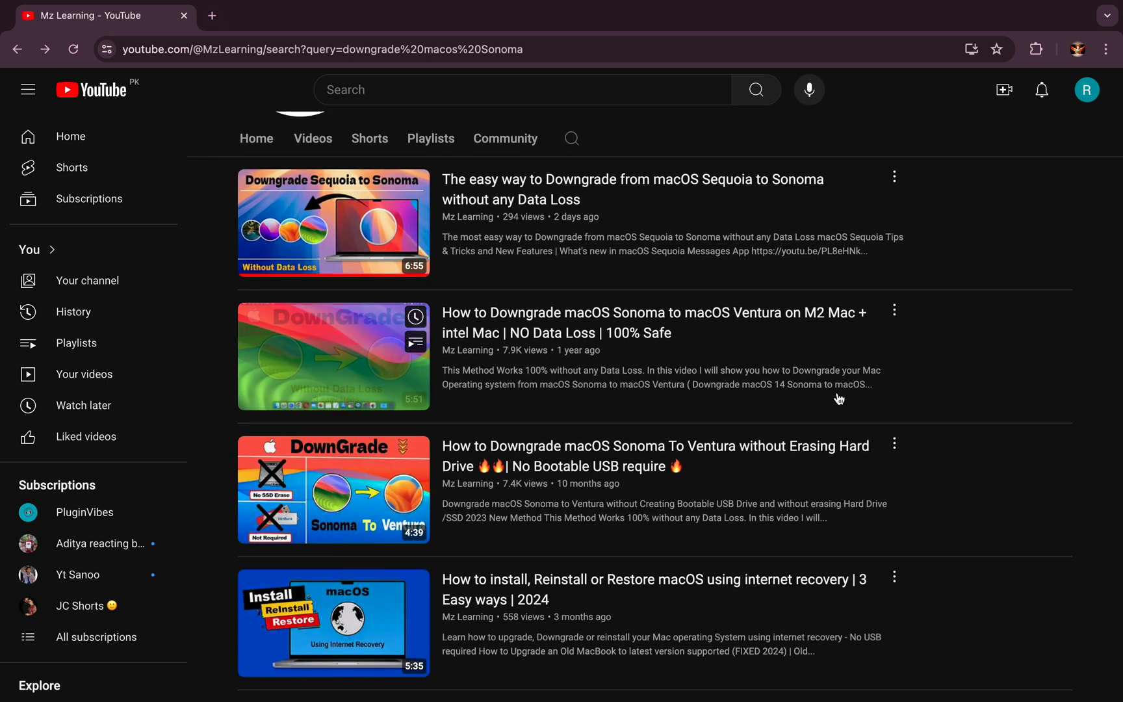
pyautogui.click(537, 455)
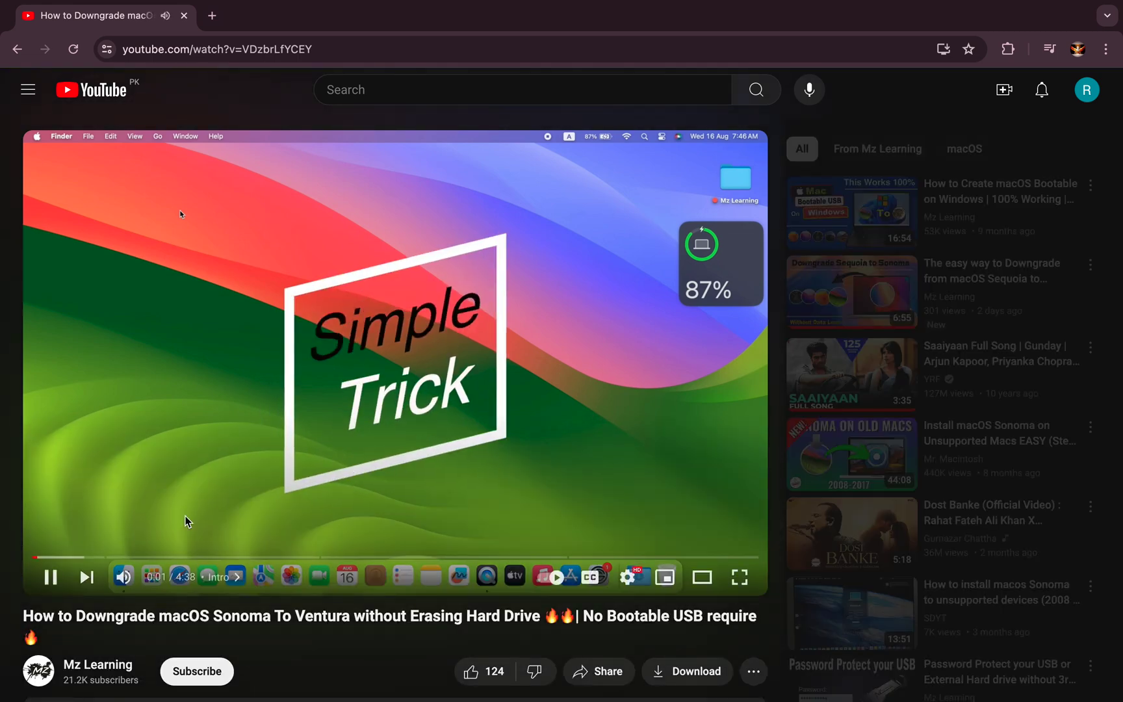
pyautogui.click(50, 577)
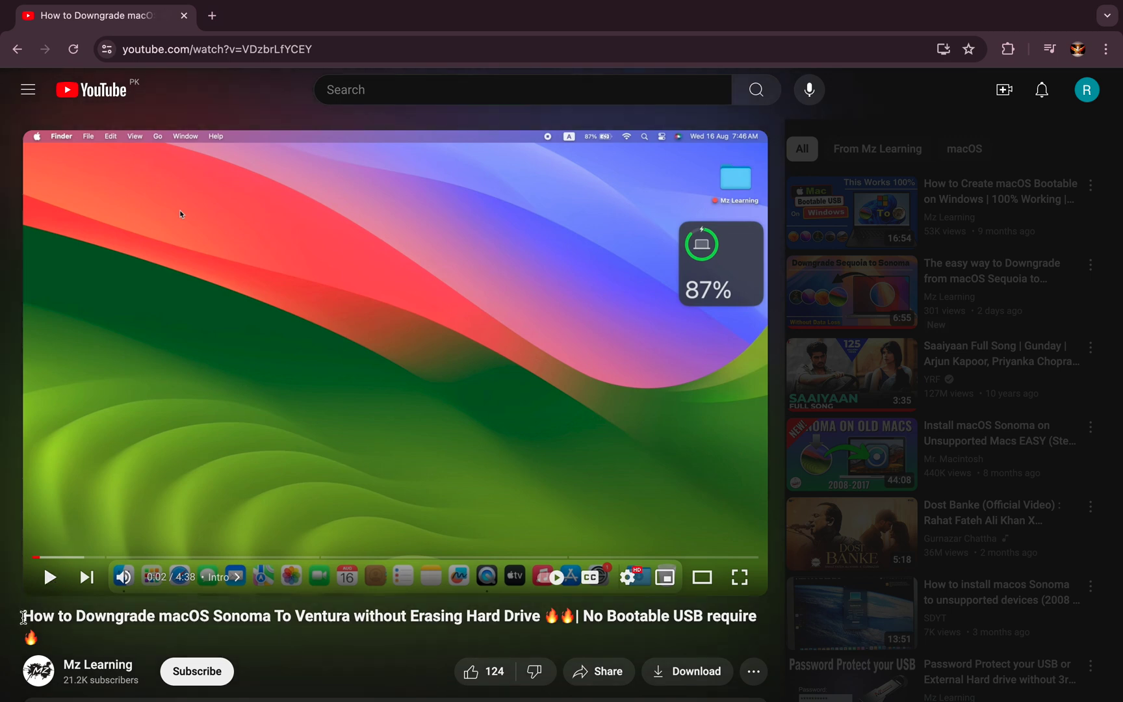
pyautogui.moveTo(22, 616); pyautogui.dragTo(537, 619)
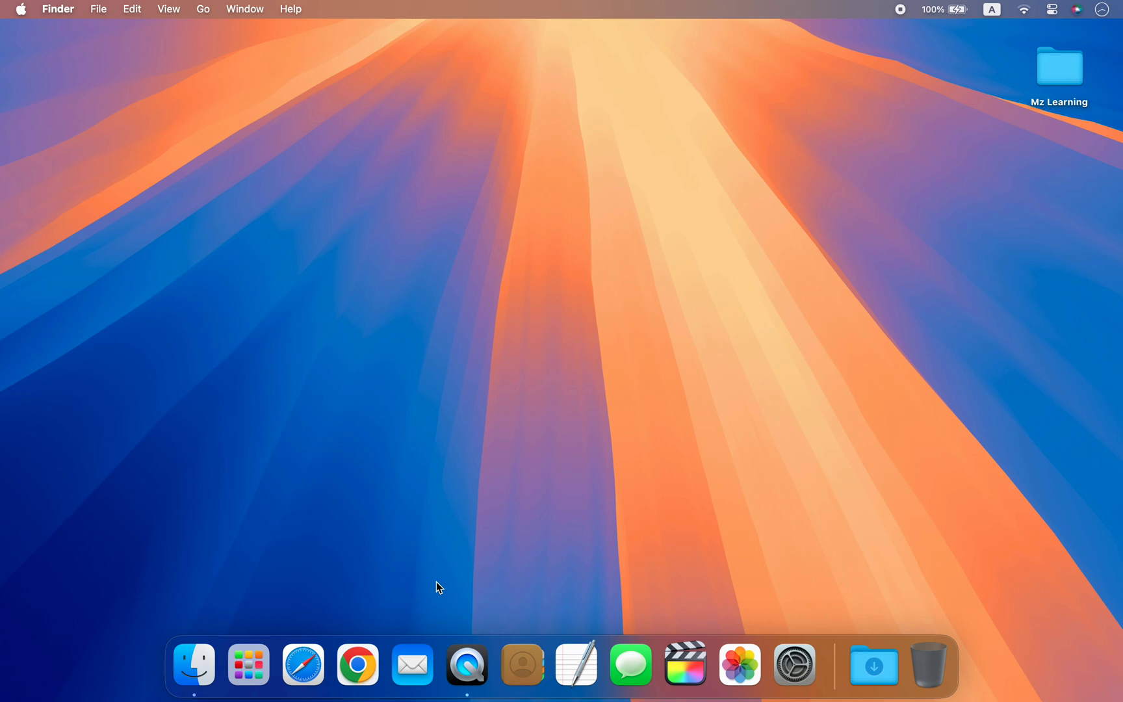
# - Load Apple's How to download and install macOS article in Safari and follow its Sonoma 14 link
pyautogui.click(307, 657)
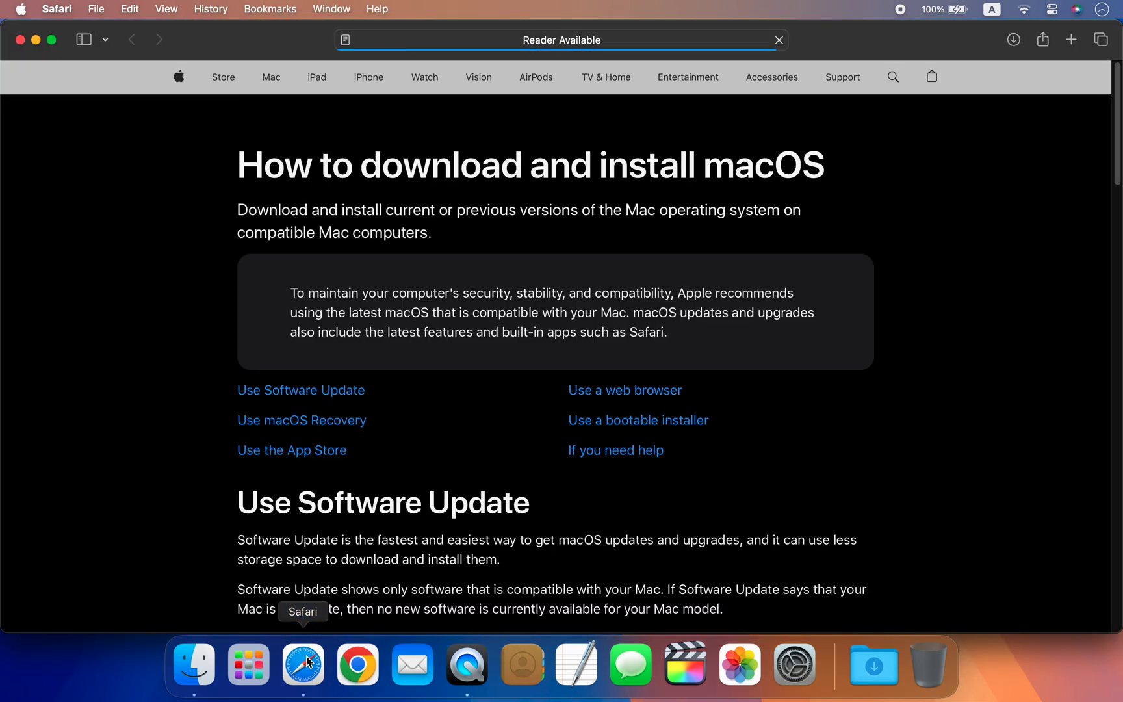
pyautogui.scroll(-10, 672, 528)
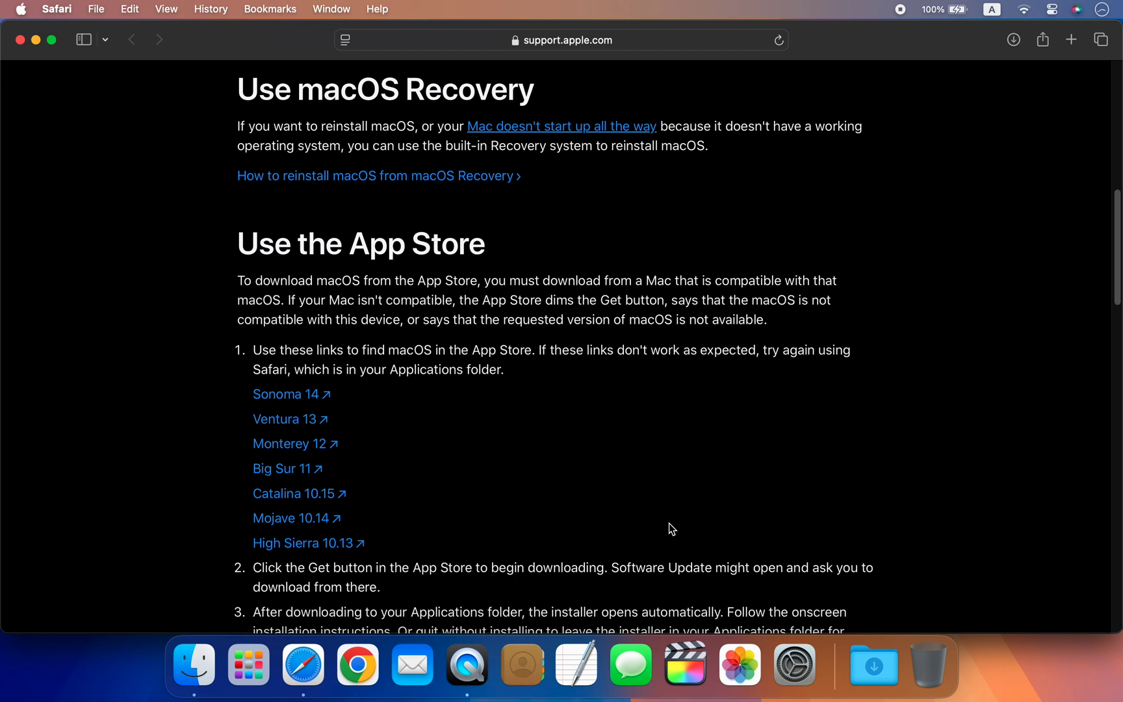
pyautogui.click(299, 395)
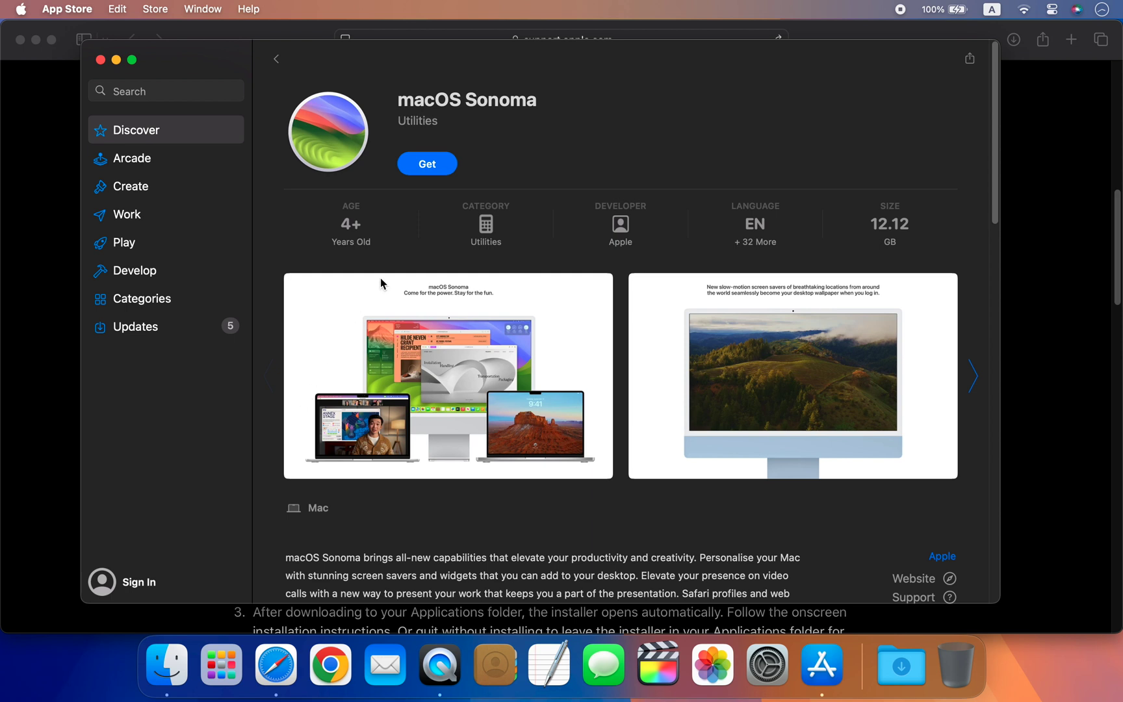
# - Get macOS Sonoma from its App Store page and move the Software Update window aside
pyautogui.click(427, 164)
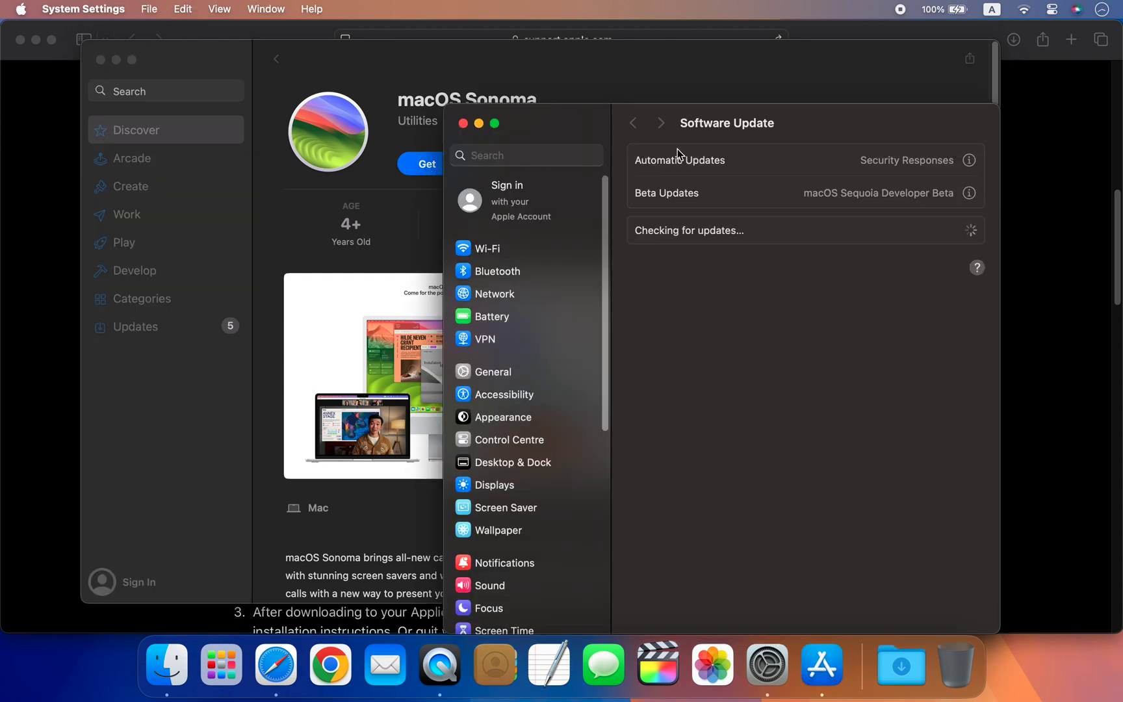
pyautogui.moveTo(708, 132); pyautogui.dragTo(548, 76)
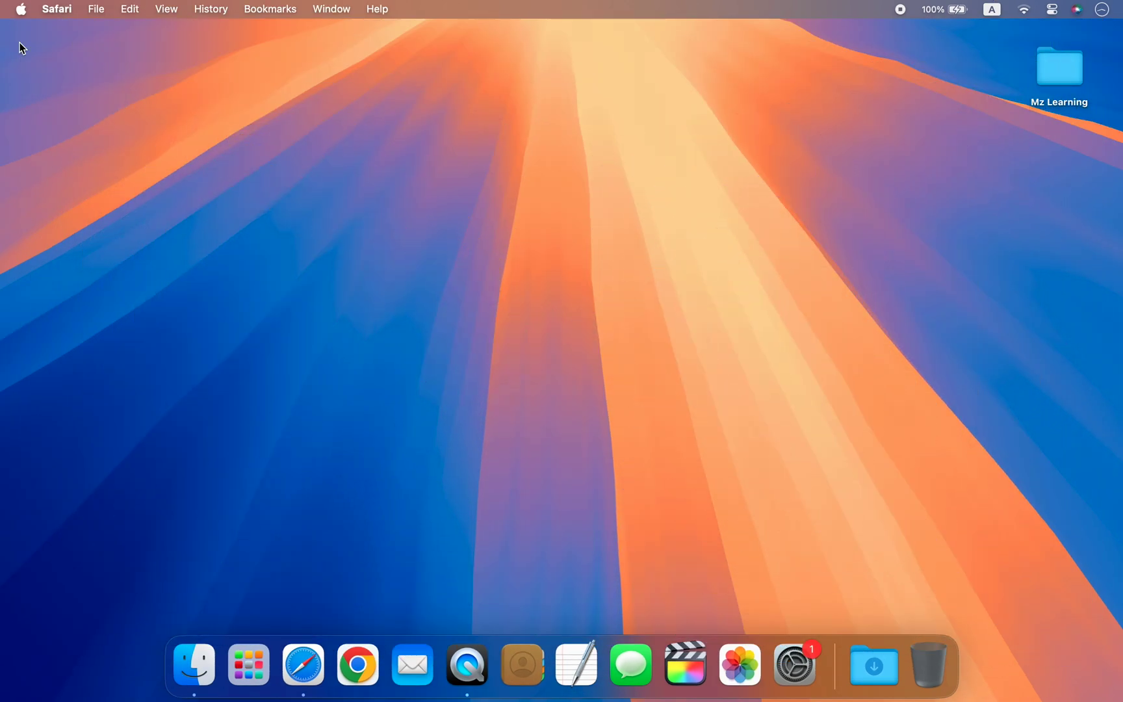
# - Return to the Finder desktop and launch Disk Utility through Spotlight search
pyautogui.click(20, 43)
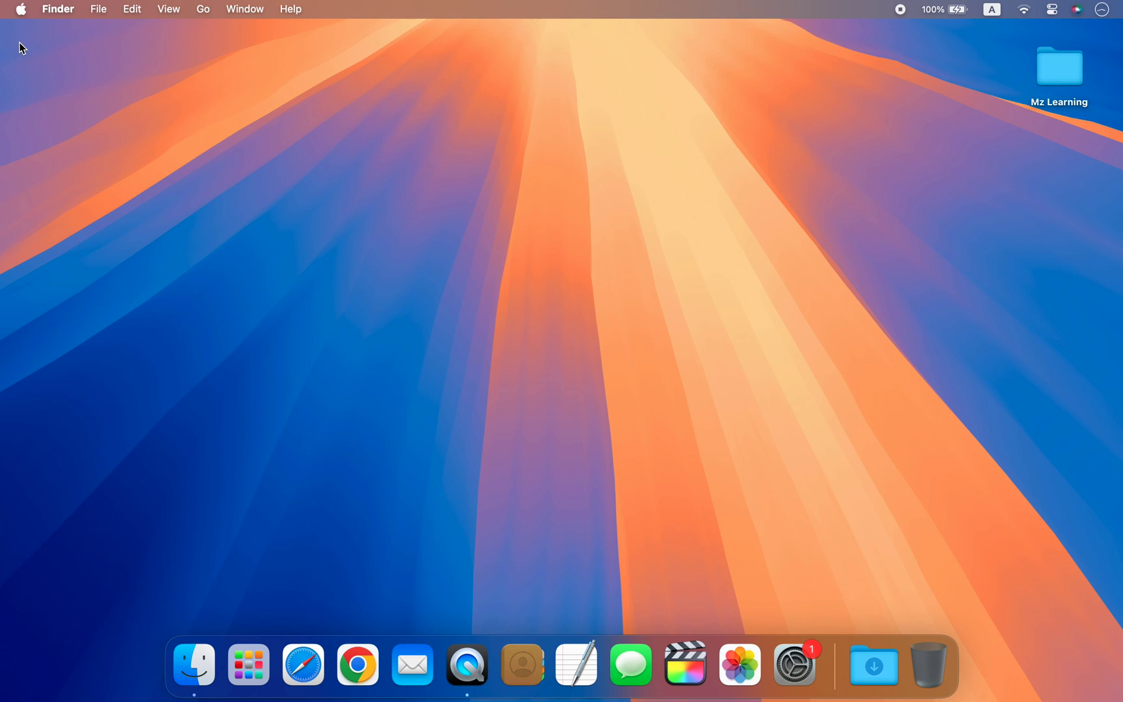
pyautogui.press('super+space')
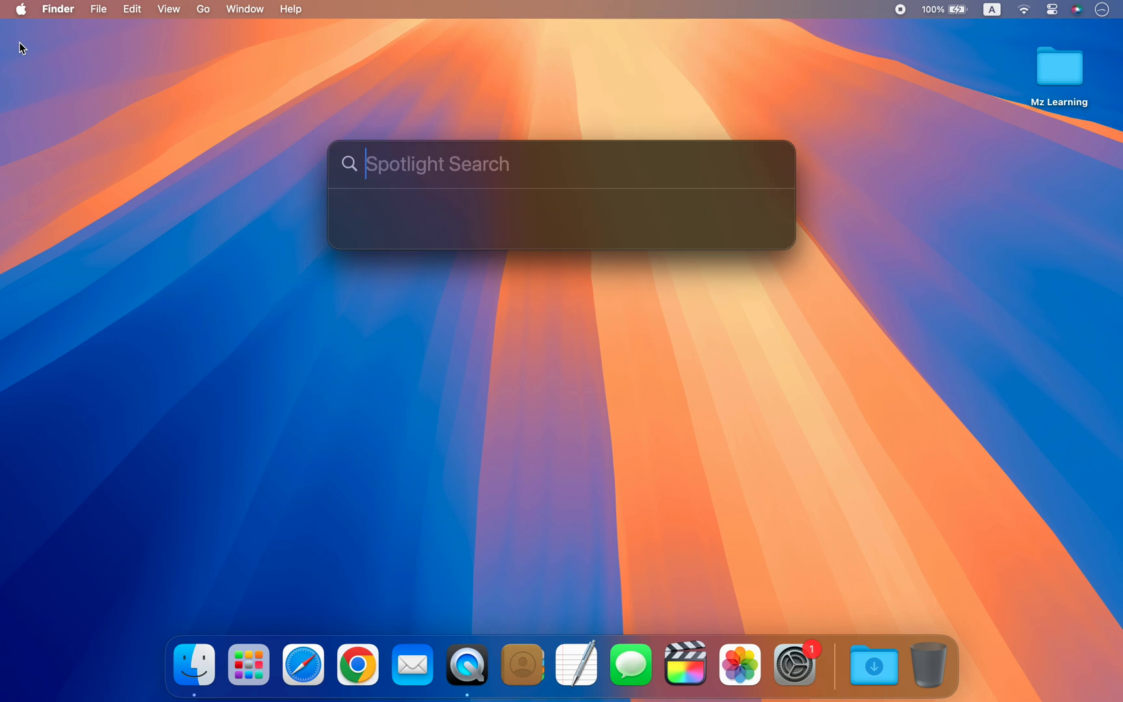
pyautogui.write('disk')
pyautogui.press('Return')
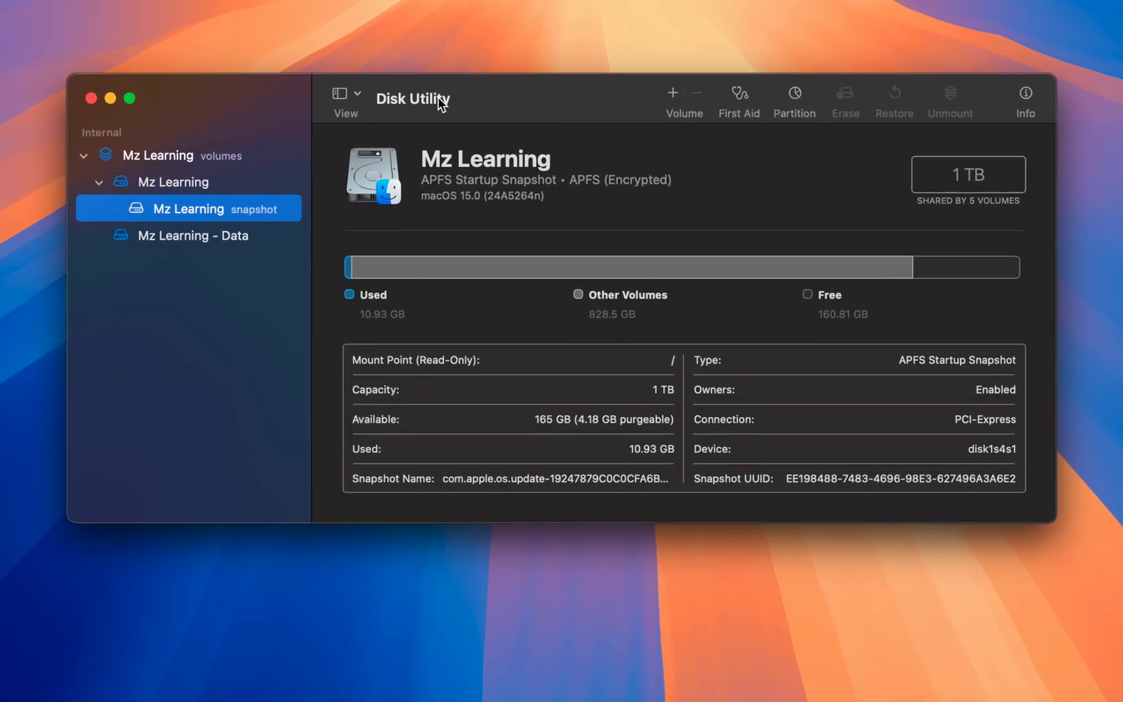
# - Show all devices and add an APFS volume named 'macOS Sonoma' to Container disk1
pyautogui.click(360, 97)
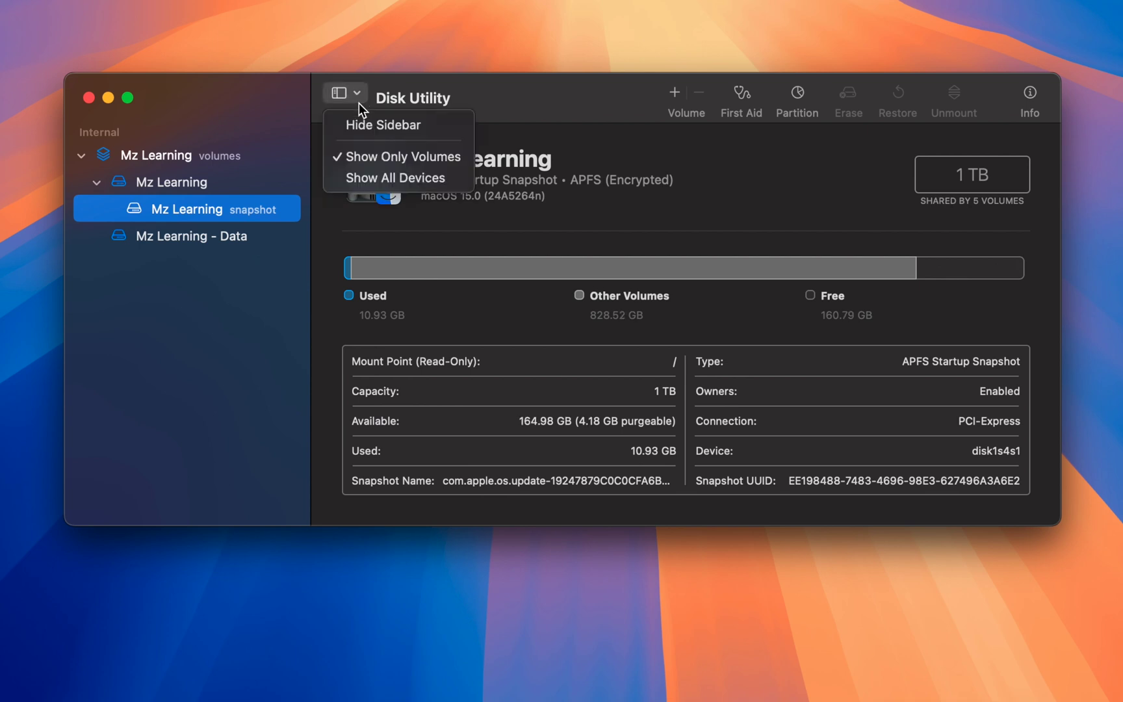
pyautogui.click(368, 178)
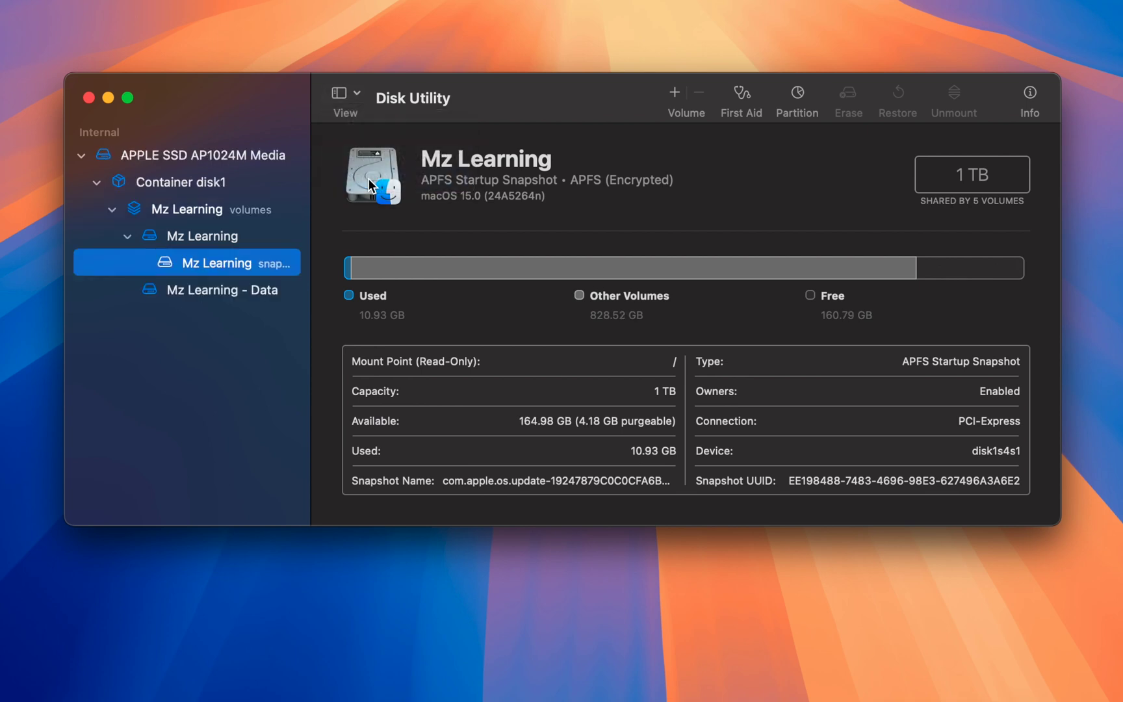
pyautogui.click(214, 186)
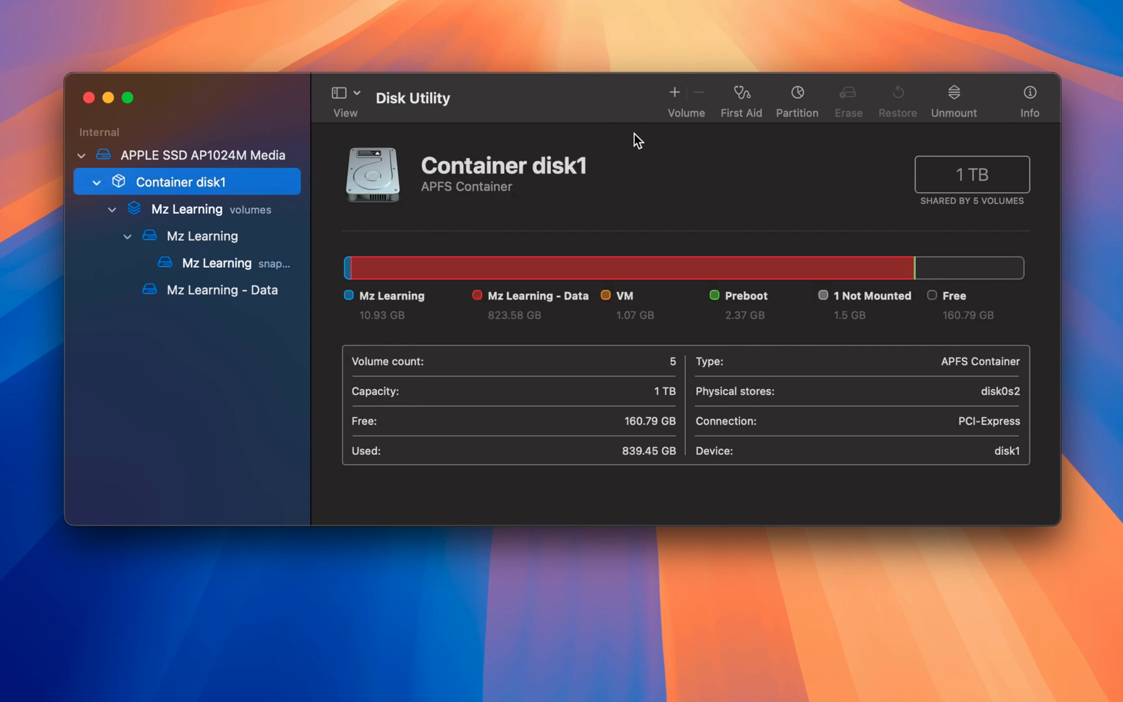
pyautogui.click(674, 92)
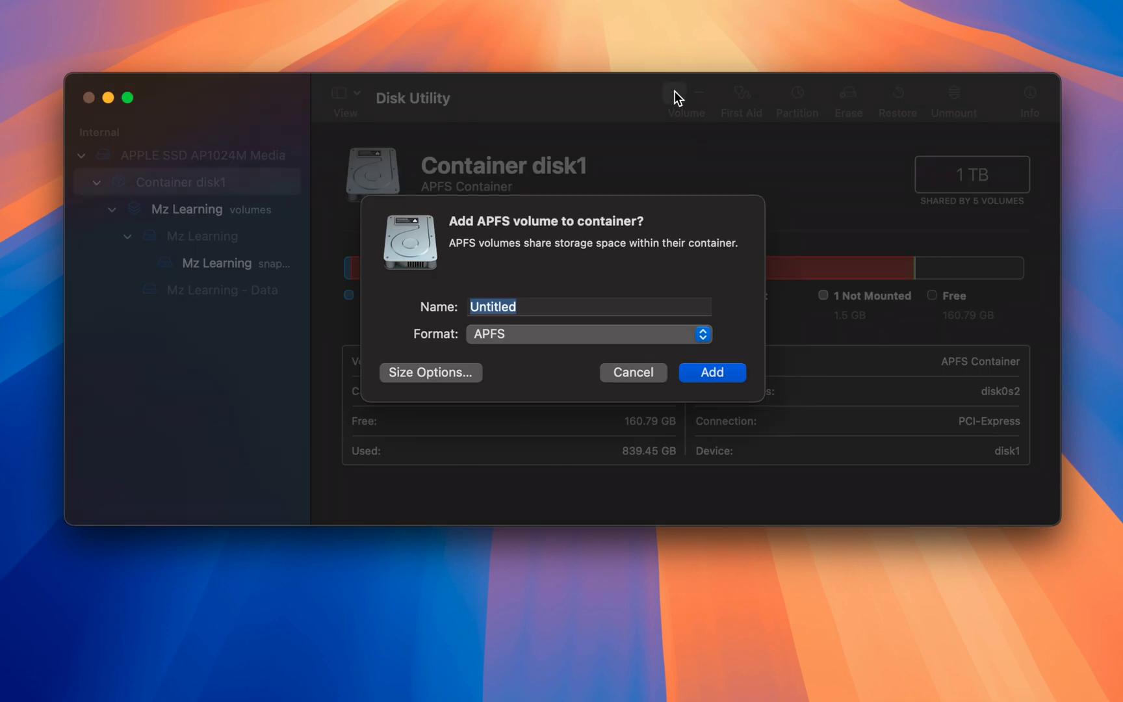
pyautogui.write('macOS Sonoma')
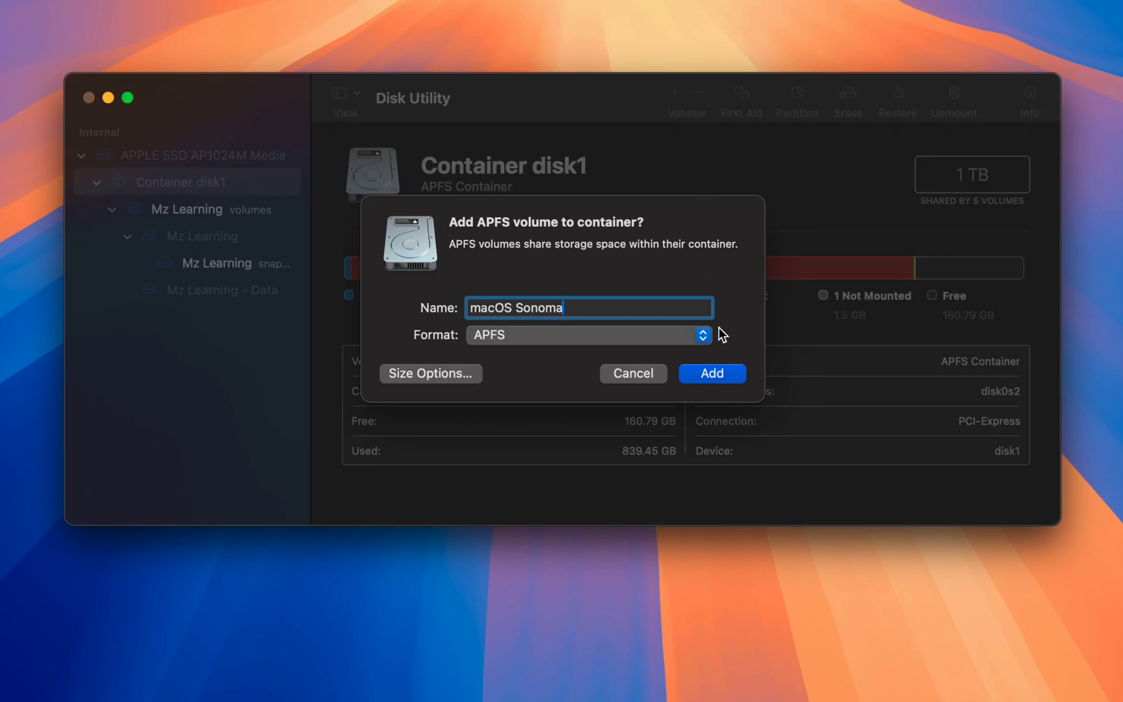
pyautogui.click(714, 374)
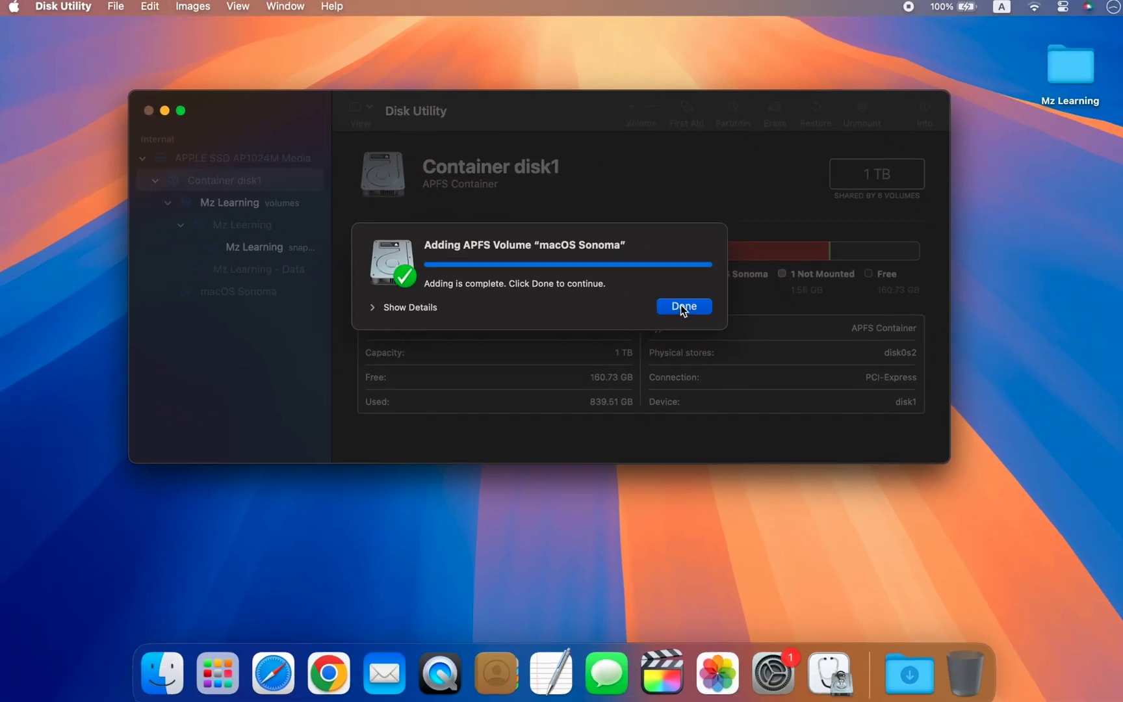
pyautogui.click(732, 333)
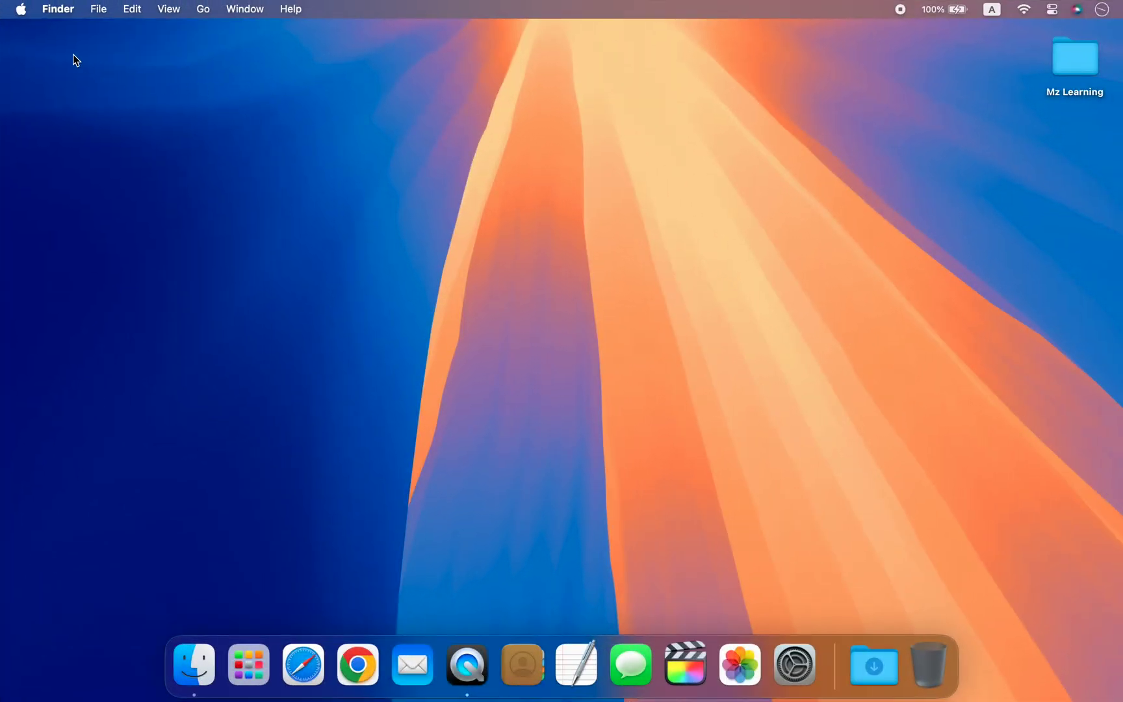
# - Reveal the macOS 15.0 Beta build in About This Mac, then open its full System Settings details
pyautogui.click(21, 9)
pyautogui.click(23, 33)
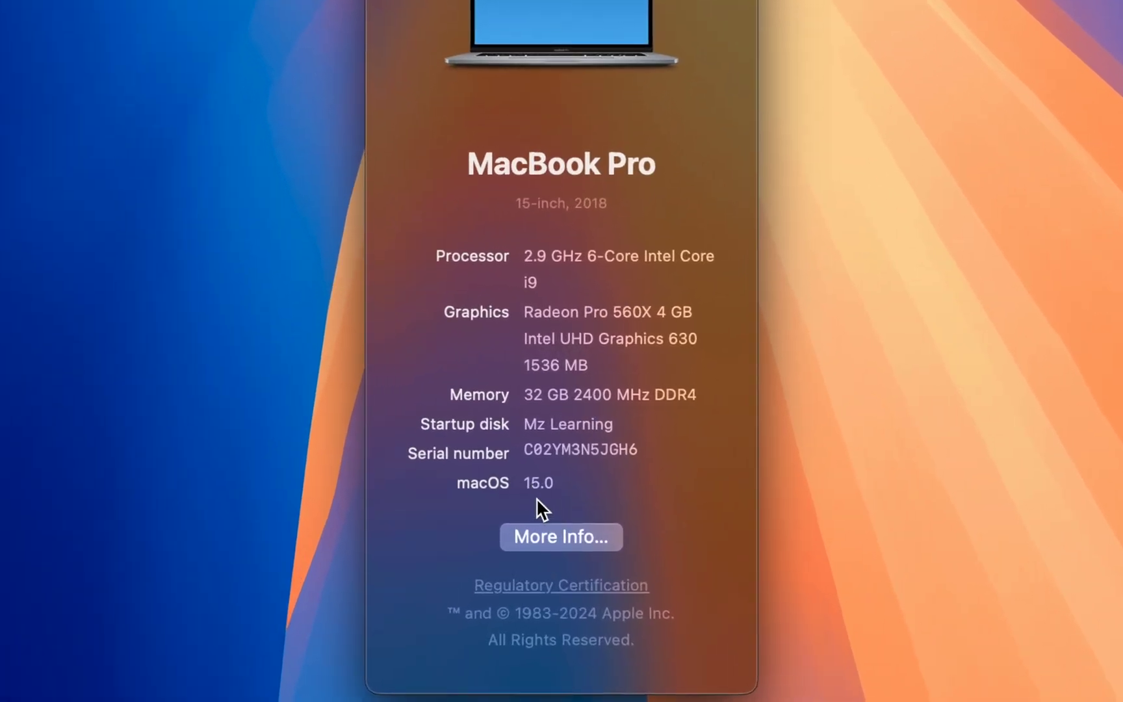
pyautogui.click(531, 486)
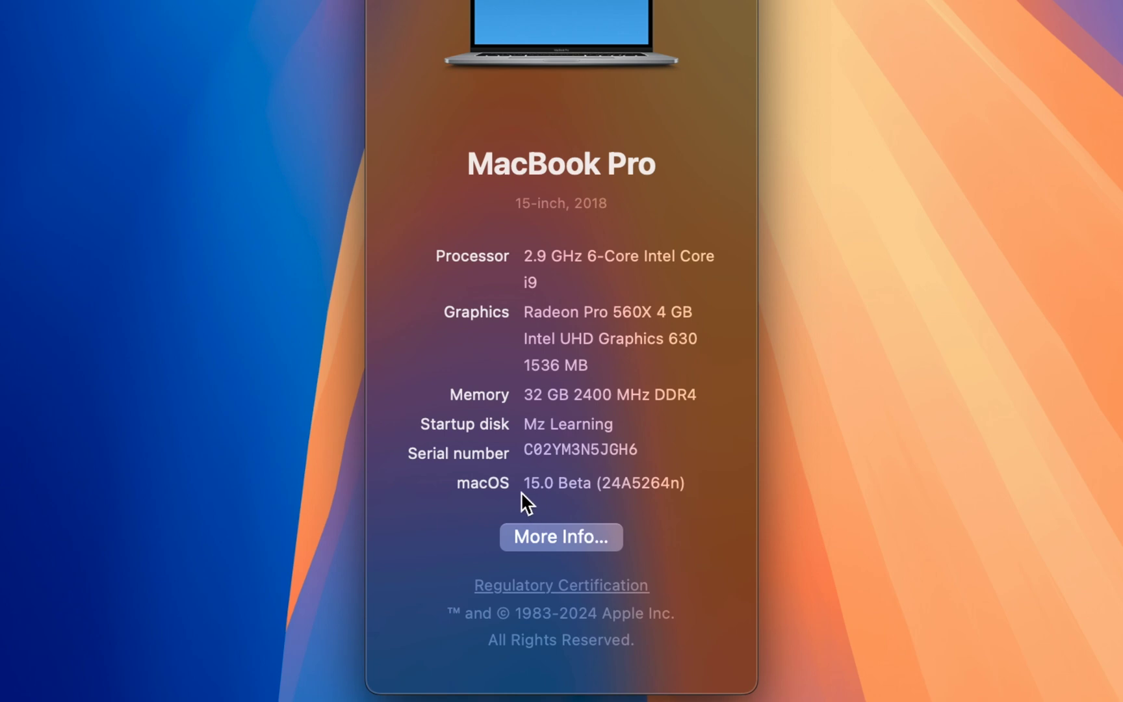
pyautogui.moveTo(525, 483); pyautogui.dragTo(711, 499)
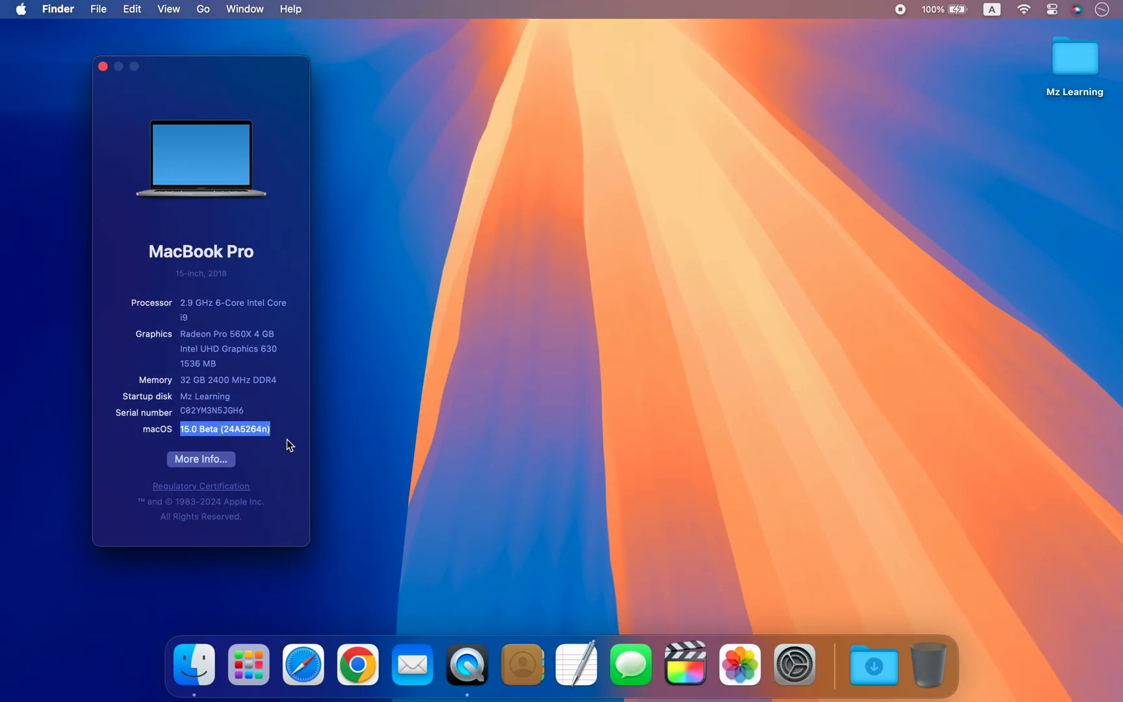
pyautogui.click(208, 461)
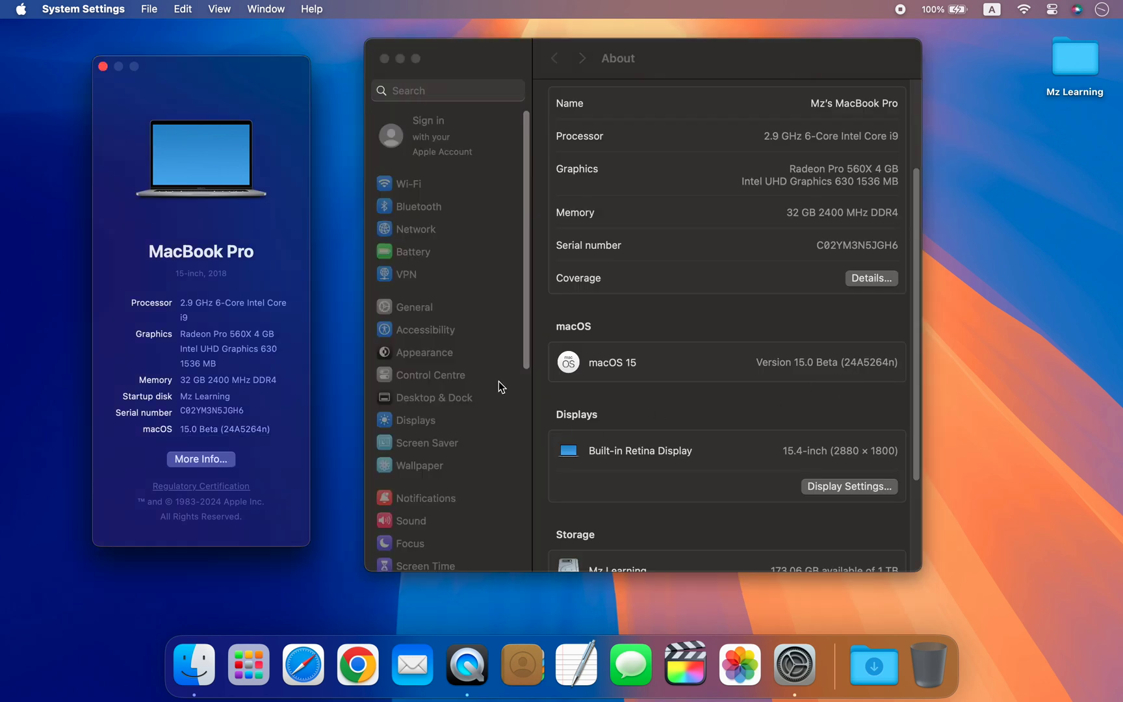
pyautogui.click(734, 407)
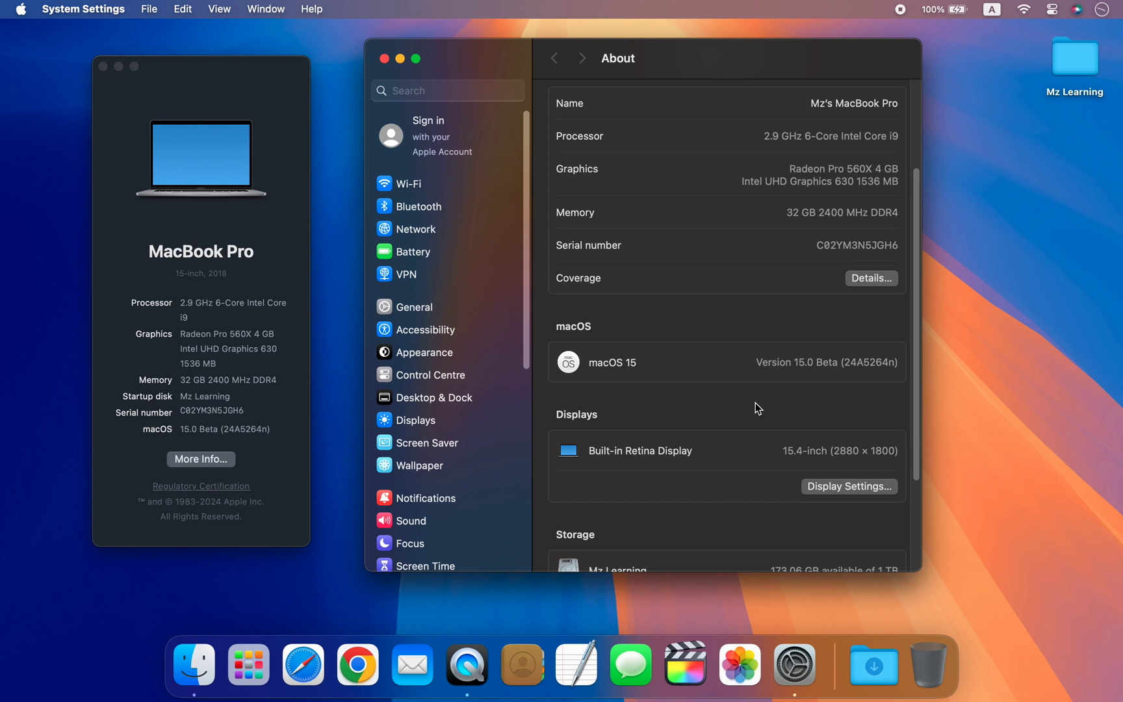
pyautogui.scroll(5, 907, 358)
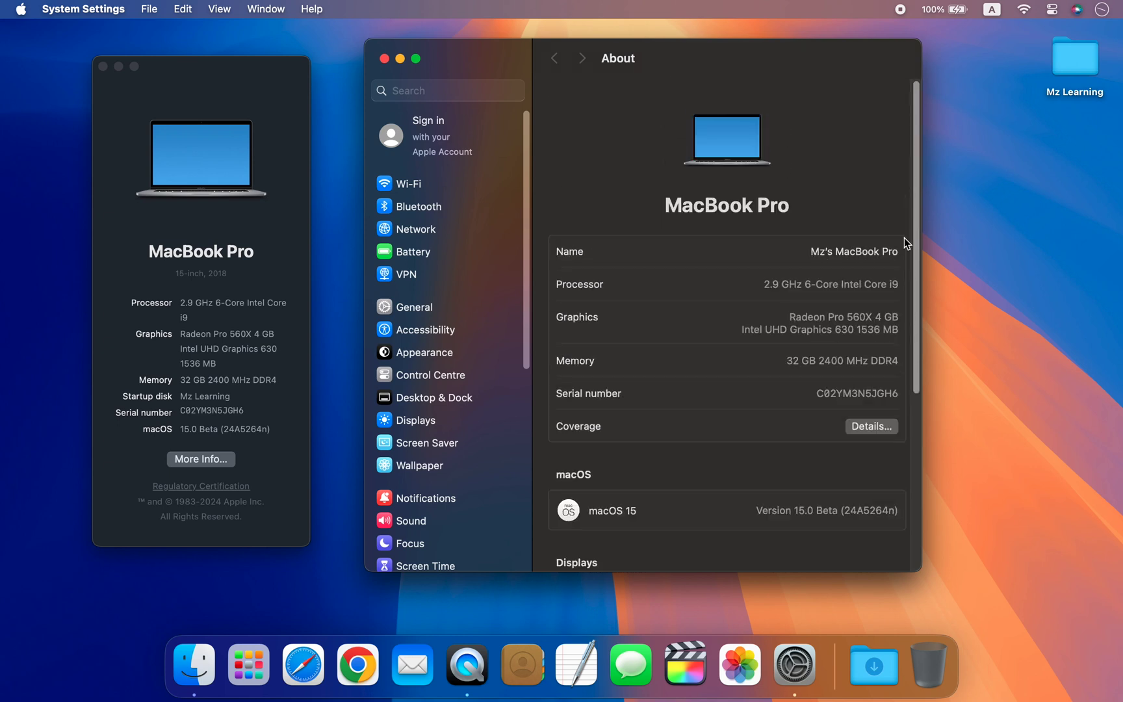
pyautogui.scroll(-5, 904, 237)
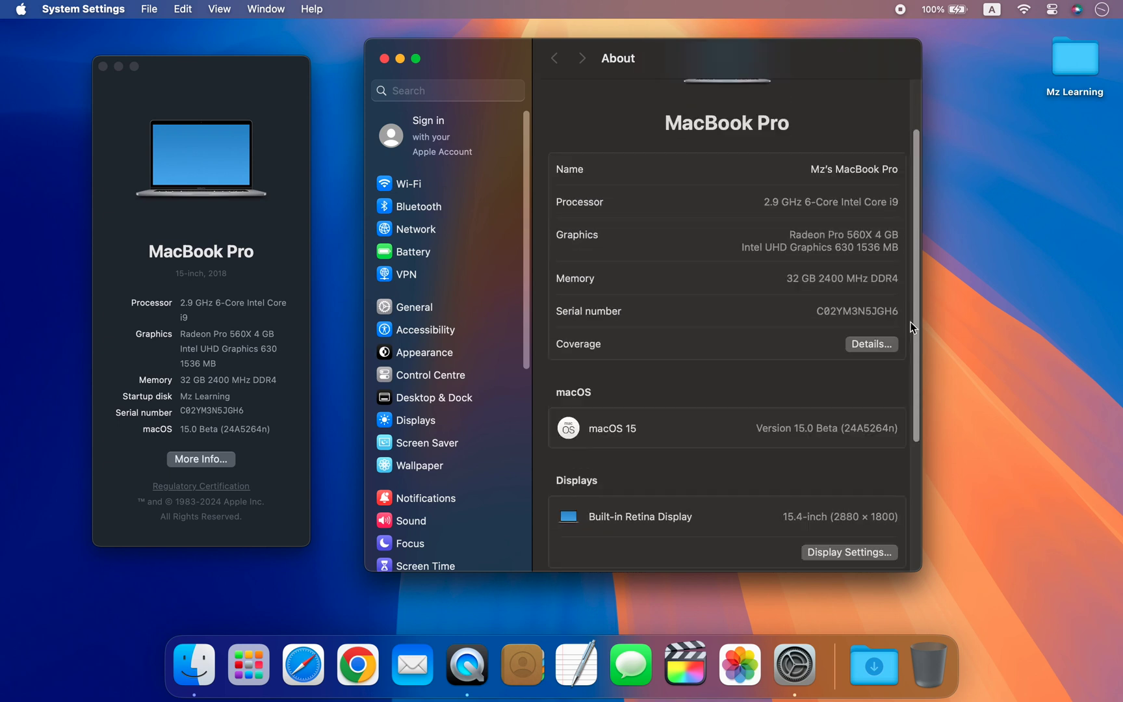
pyautogui.scroll(1, 919, 403)
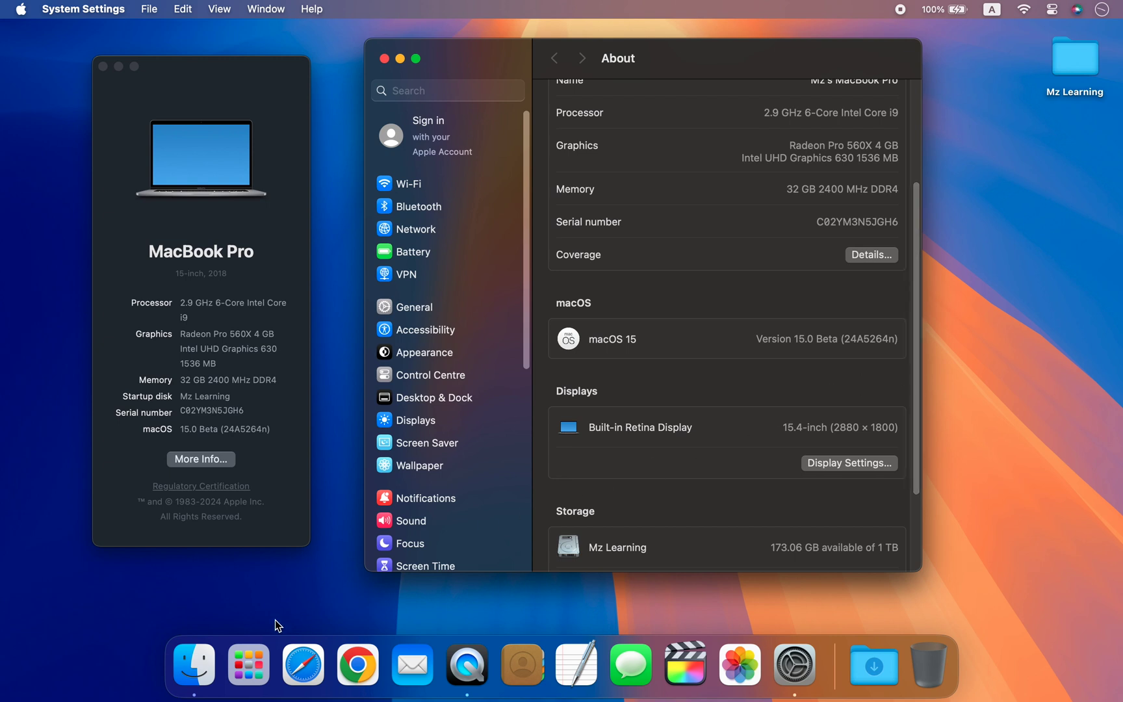
# - Launch Install macOS Sonoma from Launchpad and continue past its welcome page
pyautogui.click(252, 666)
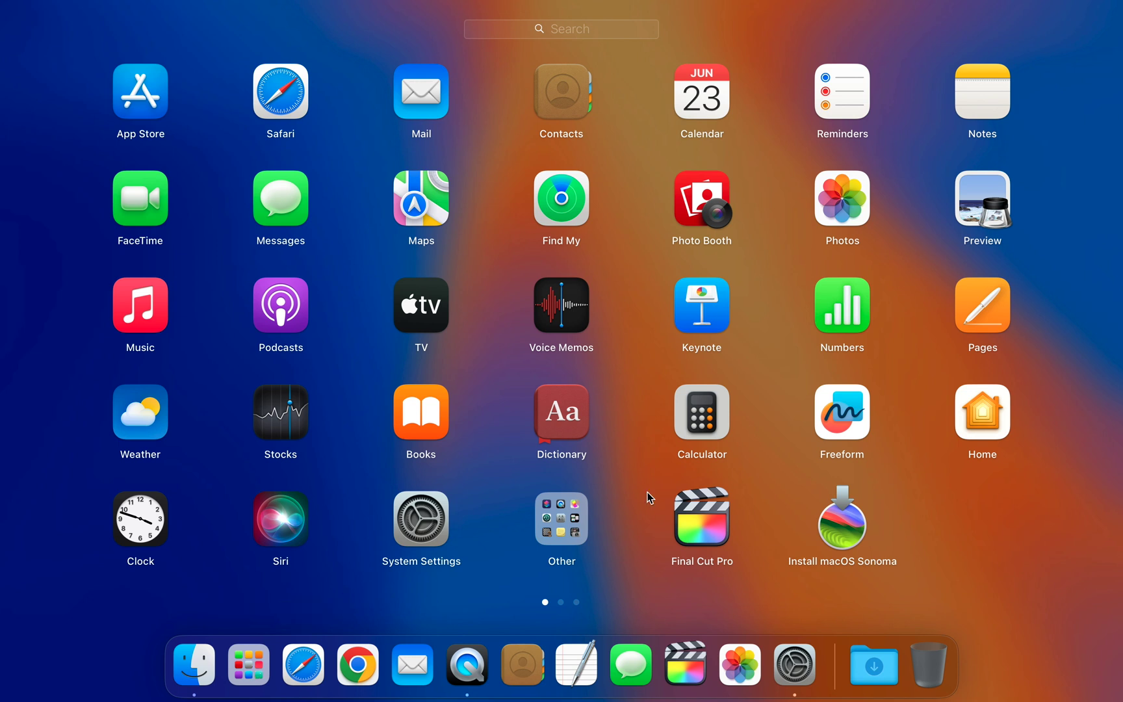
pyautogui.click(839, 525)
pyautogui.scroll(1, 838, 525)
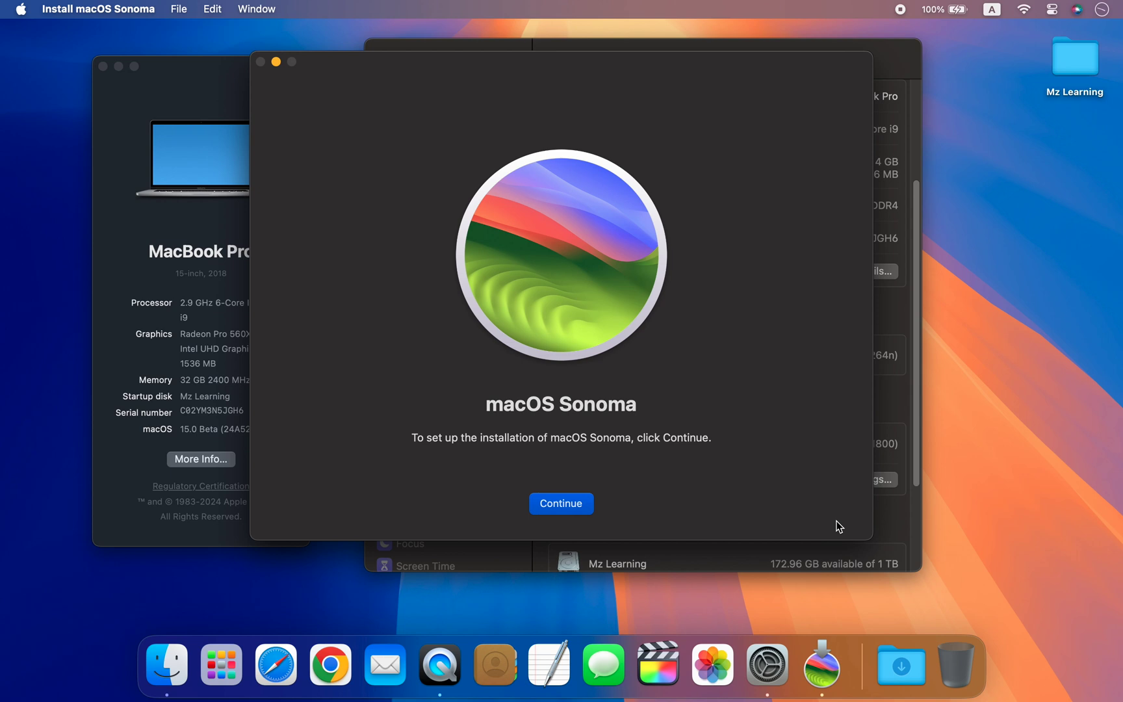
pyautogui.click(552, 505)
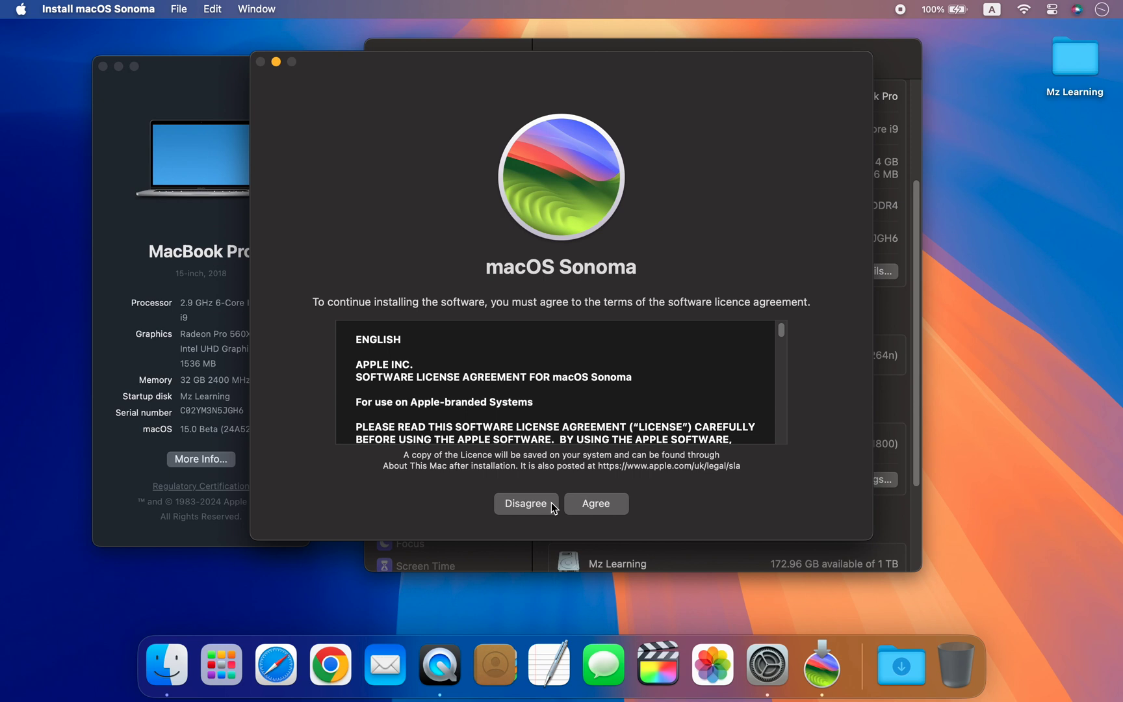
# - Cycle through About This Mac and System Settings back to the installer, then agree to the licence
pyautogui.click(195, 356)
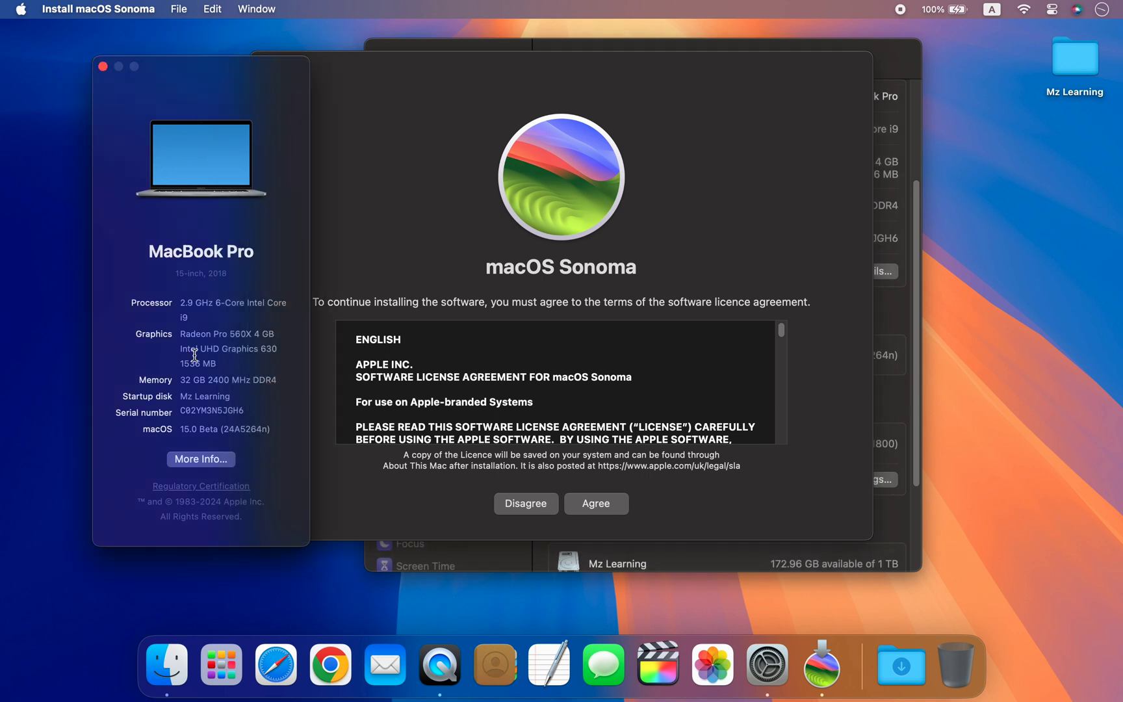
pyautogui.click(909, 289)
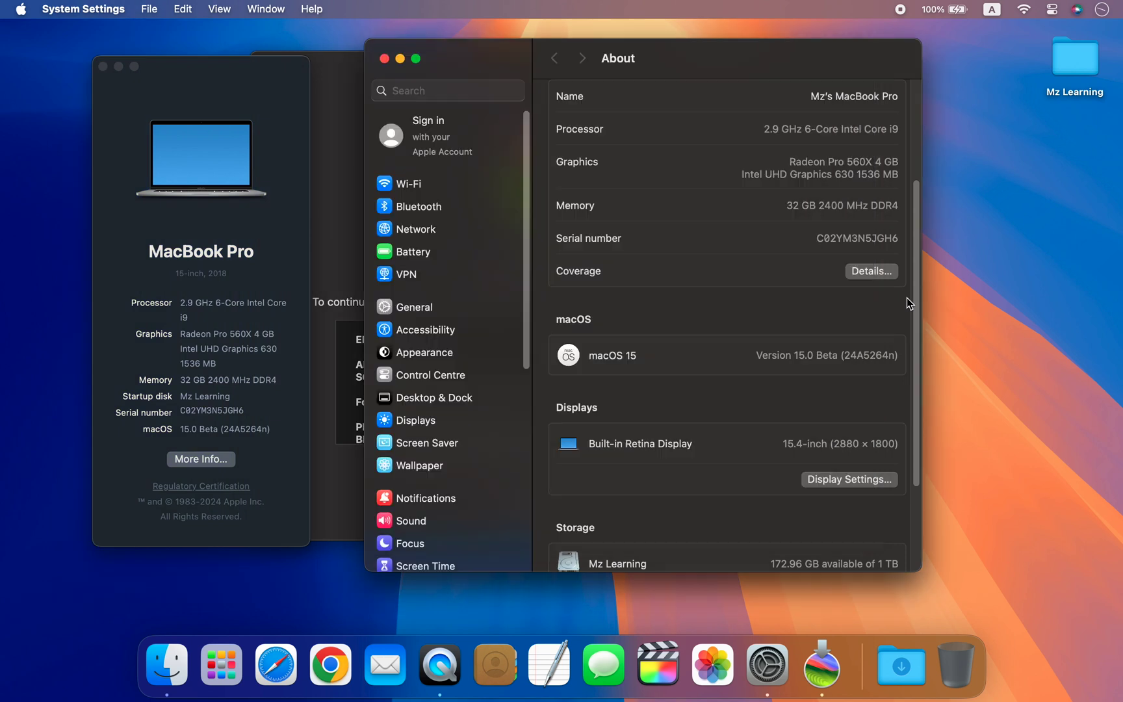
pyautogui.click(326, 234)
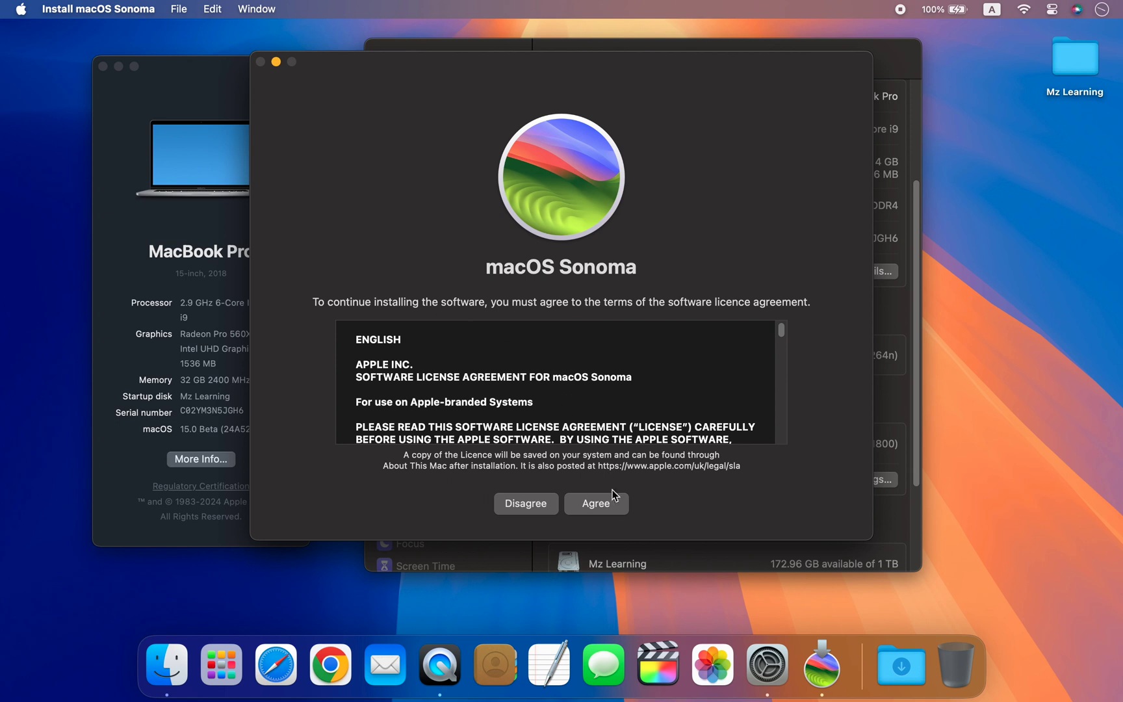
pyautogui.click(609, 505)
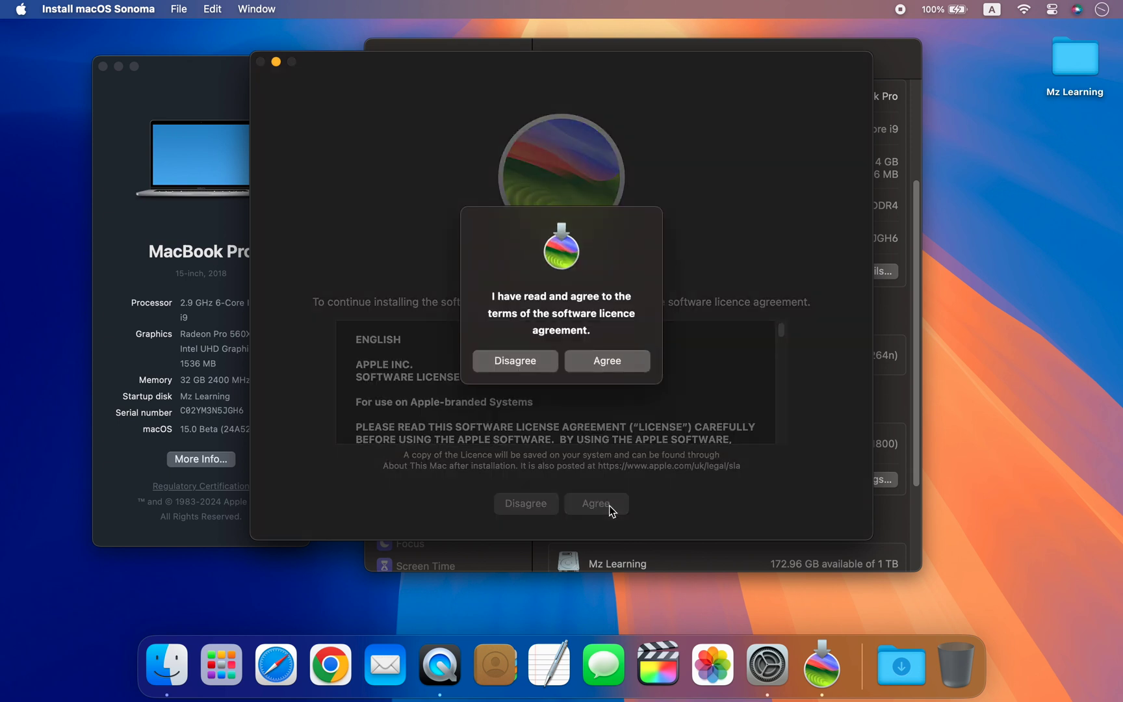
# - Confirm the licence and pick the 'macOS Sonoma' volume instead of Mz Learning as destination
pyautogui.click(607, 361)
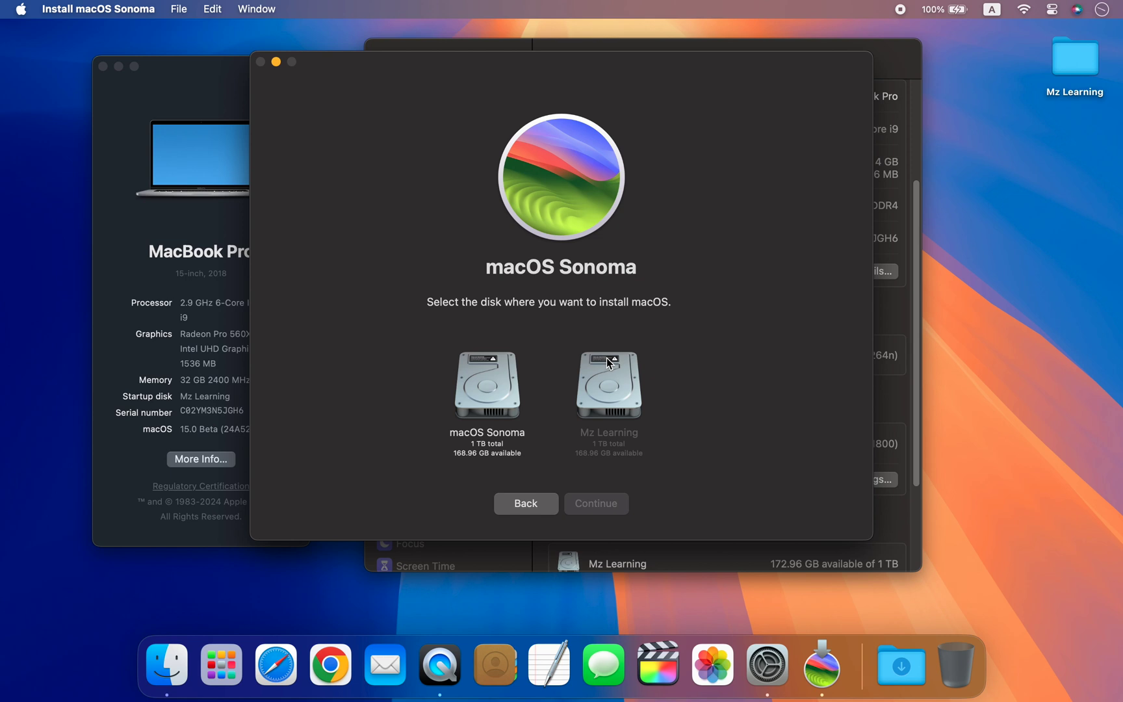
pyautogui.click(608, 362)
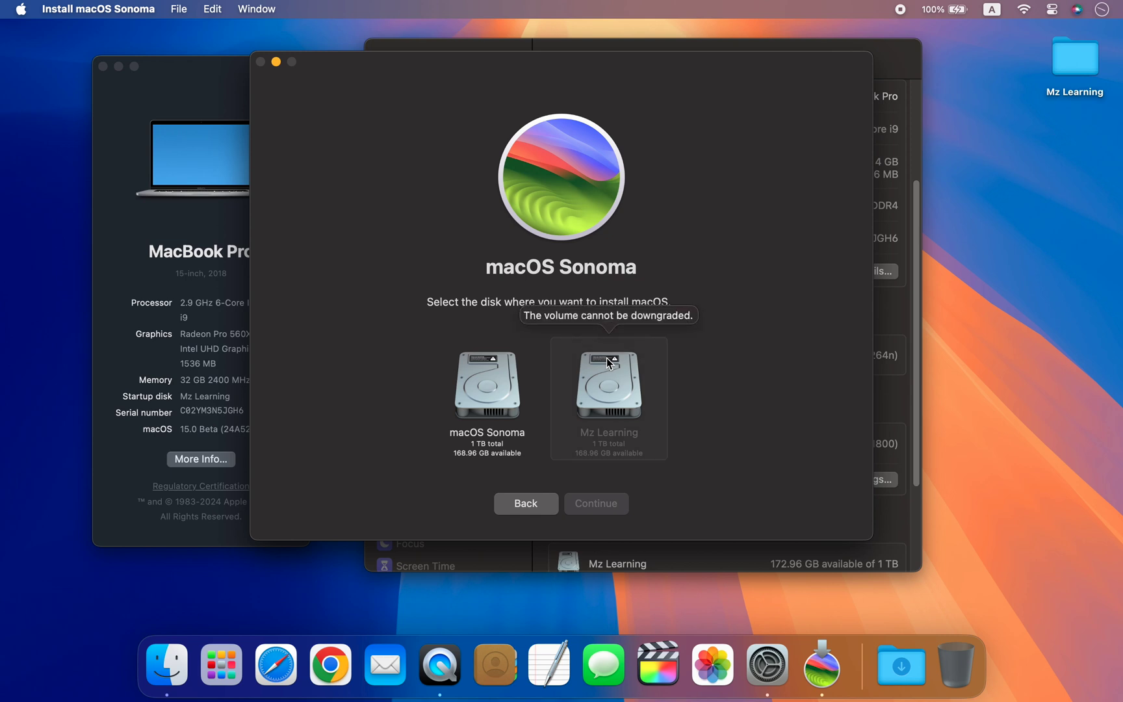
pyautogui.click(499, 390)
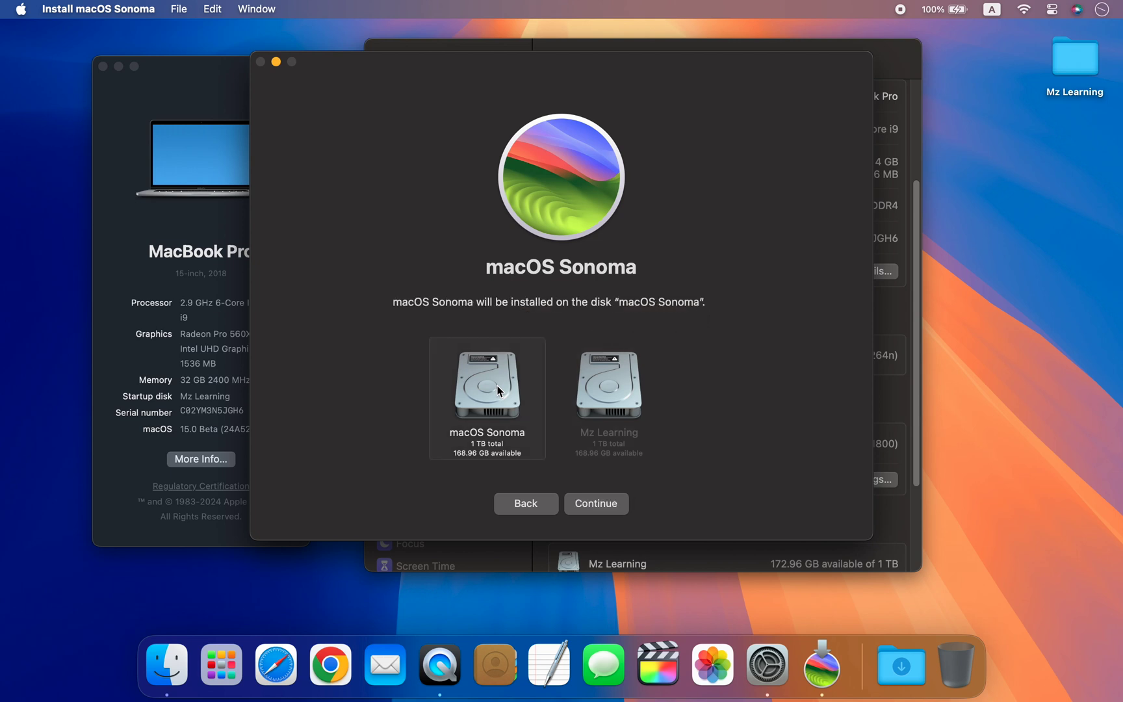
# - Start installing onto the macOS Sonoma volume, authorising with the administrator password
pyautogui.click(595, 503)
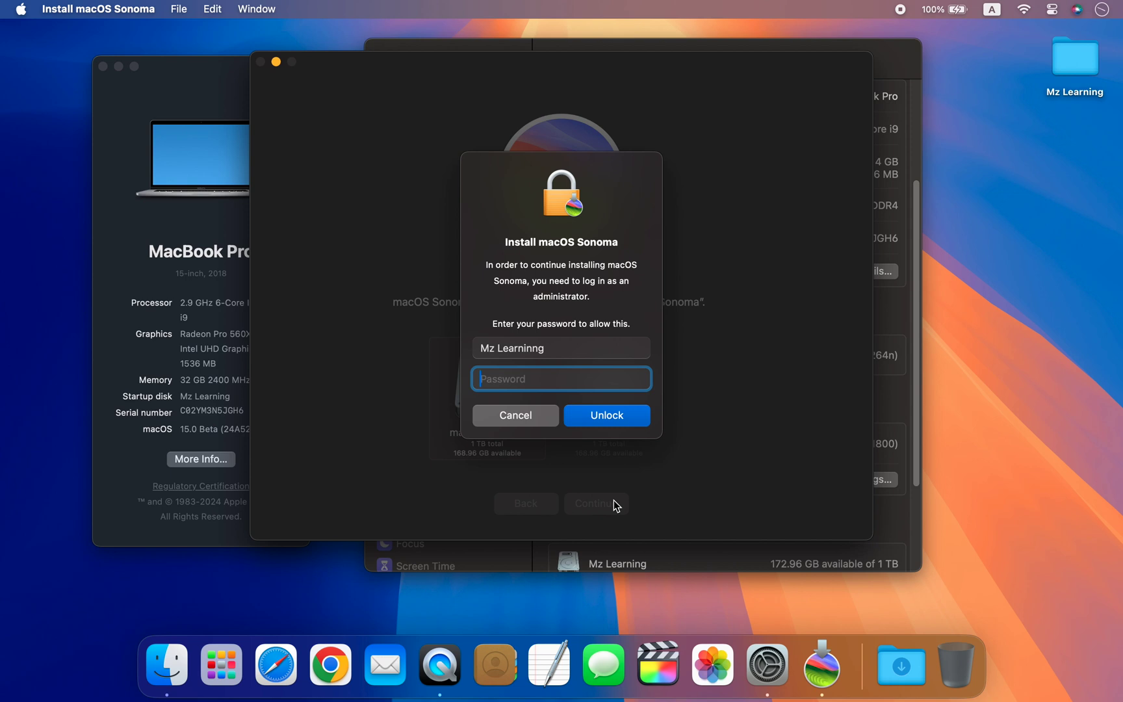
pyautogui.write('••••')
pyautogui.press('Return')
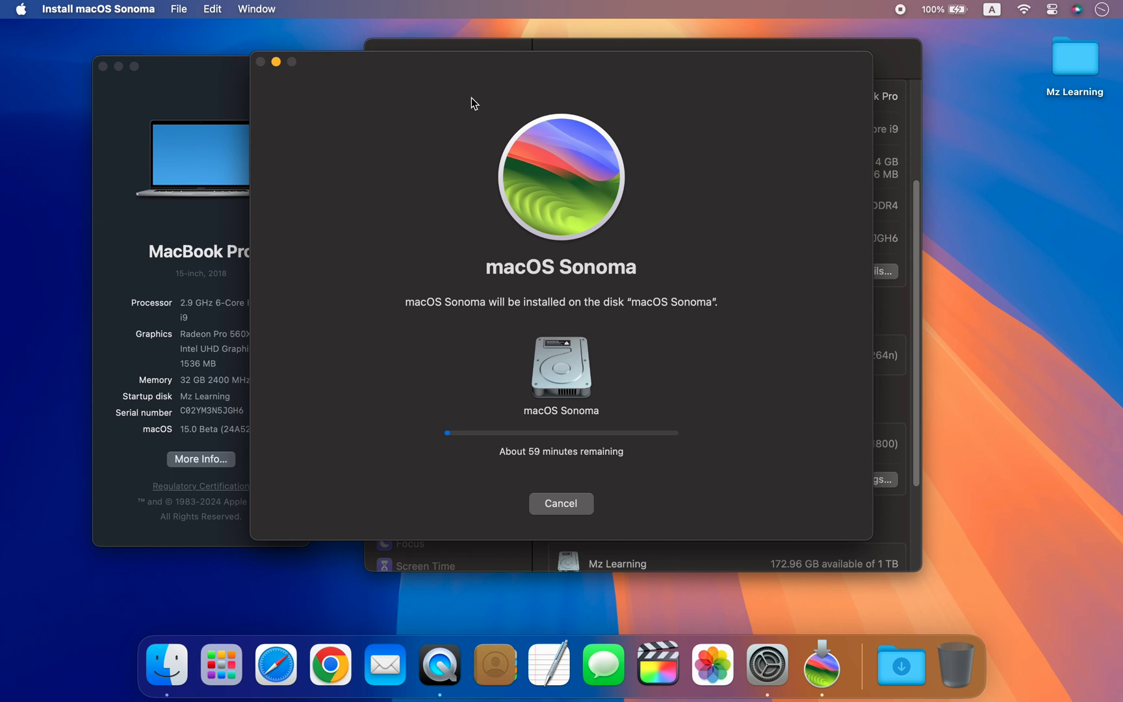
# - Rearrange the installer, System Settings and About This Mac windows while installation prepares
pyautogui.moveTo(377, 67); pyautogui.dragTo(427, 83)
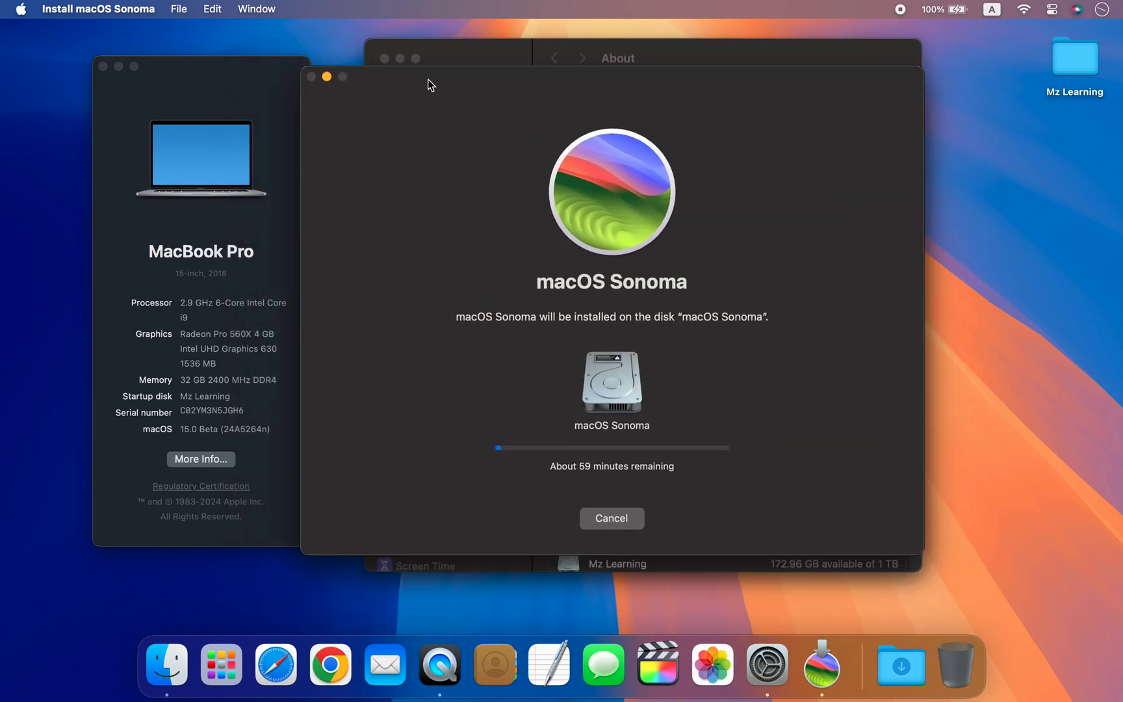
pyautogui.click(221, 125)
pyautogui.click(520, 50)
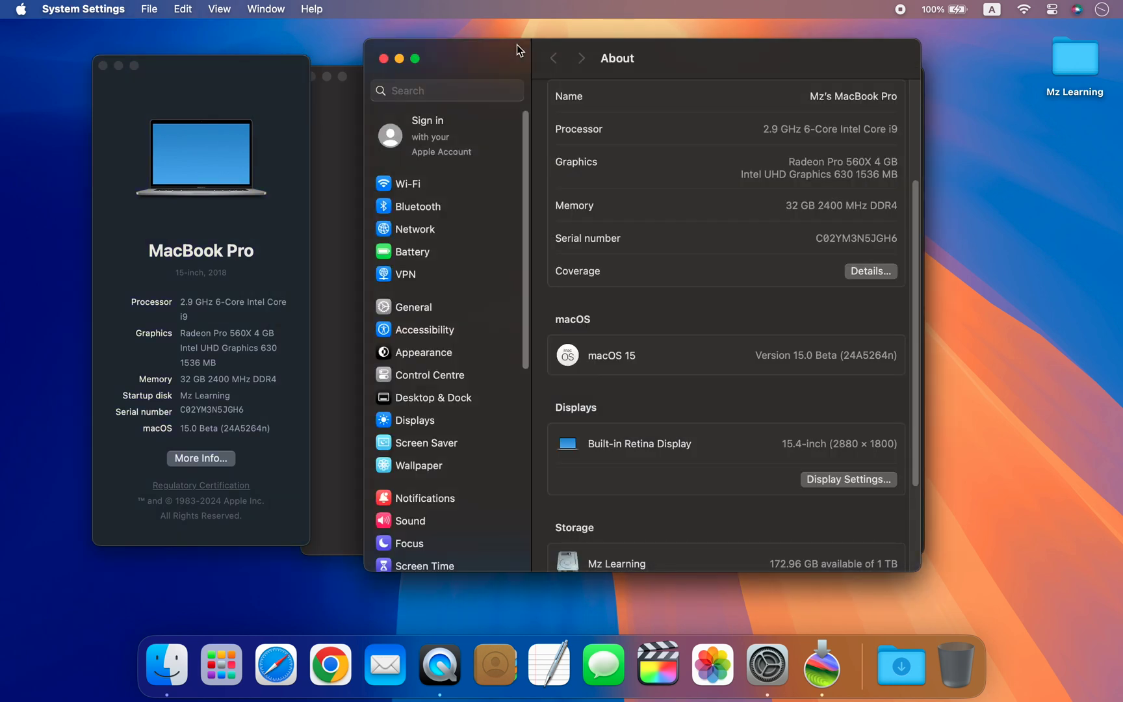
pyautogui.moveTo(517, 46); pyautogui.dragTo(788, 26)
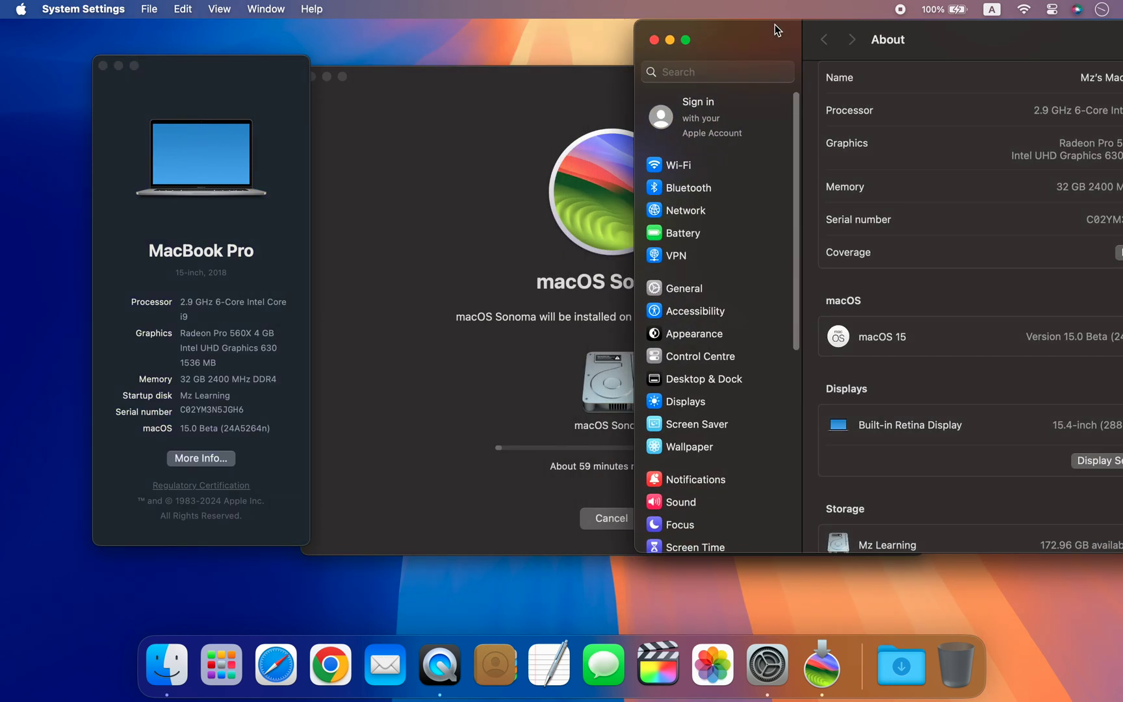
pyautogui.click(447, 144)
pyautogui.moveTo(576, 93)
pyautogui.mouseDown()
pyautogui.moveTo(567, 70)
pyautogui.moveTo(537, 53)
pyautogui.moveTo(546, 99)
pyautogui.moveTo(564, 97)
pyautogui.mouseUp()
pyautogui.click(272, 118)
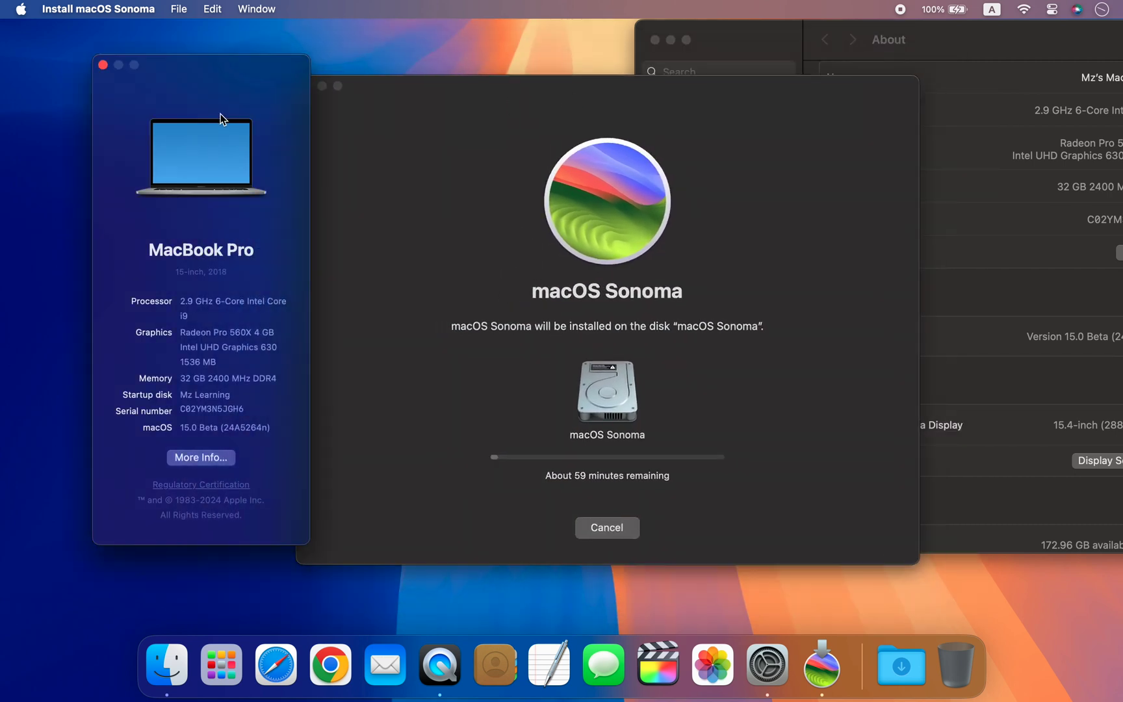
pyautogui.click(922, 43)
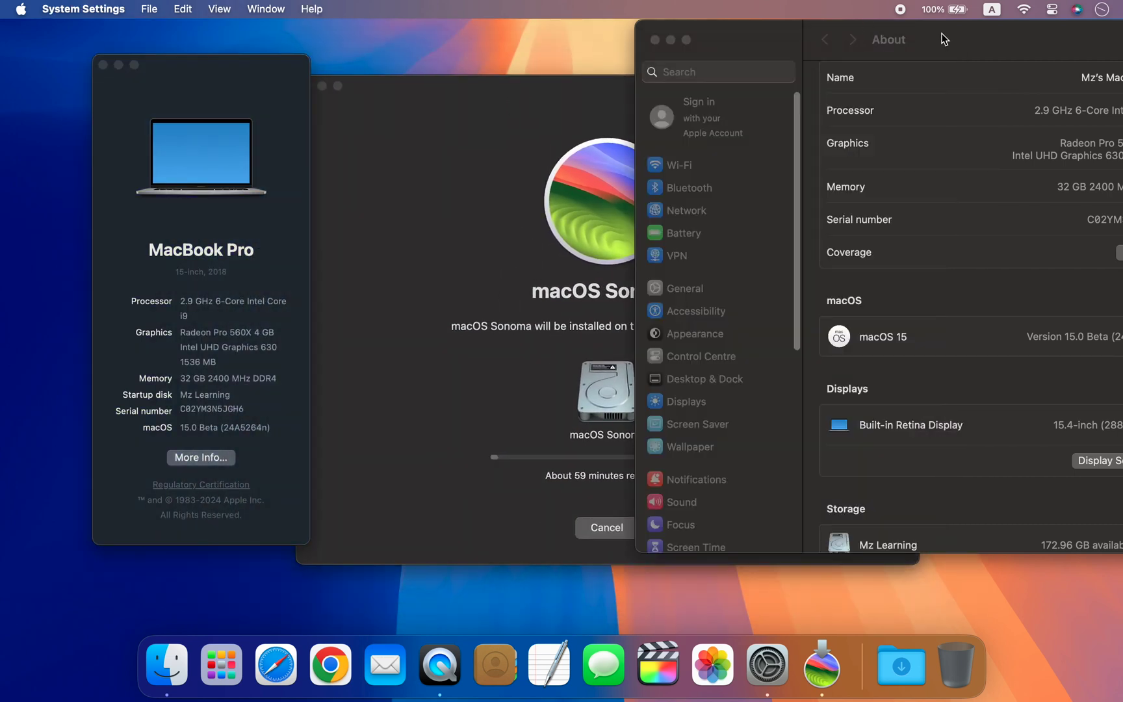
pyautogui.click(531, 150)
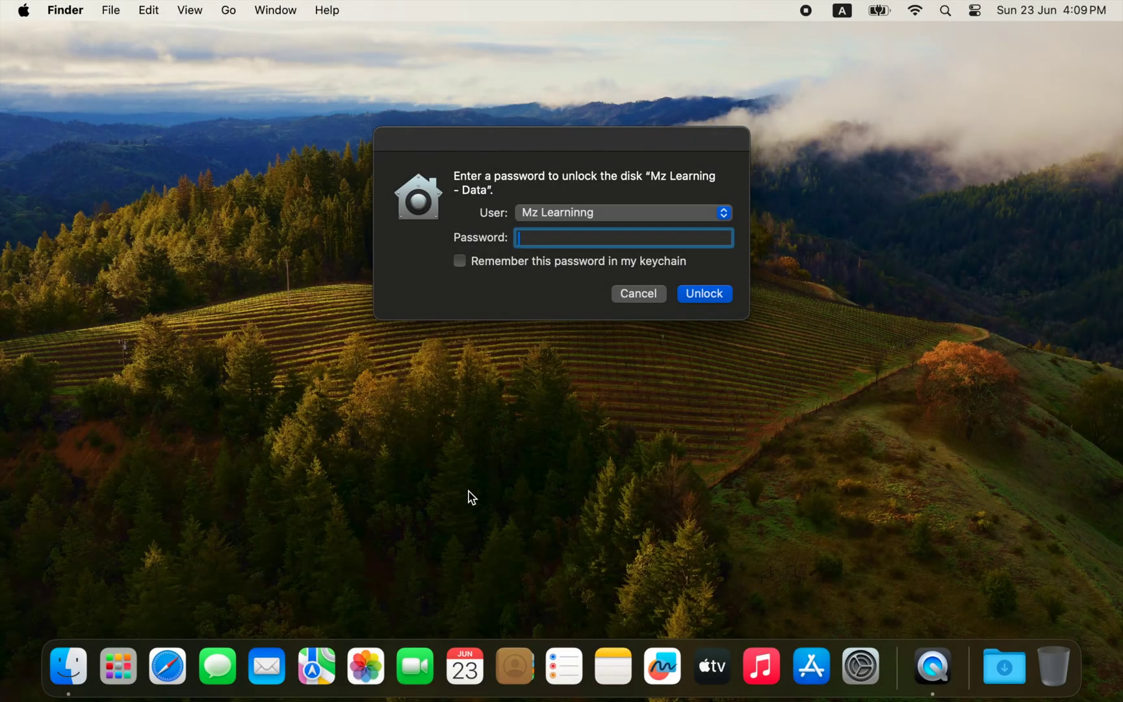
# - Enter the user's password to unlock the Mz Learning - Data disk
pyautogui.write('••••')
pyautogui.press('Return')
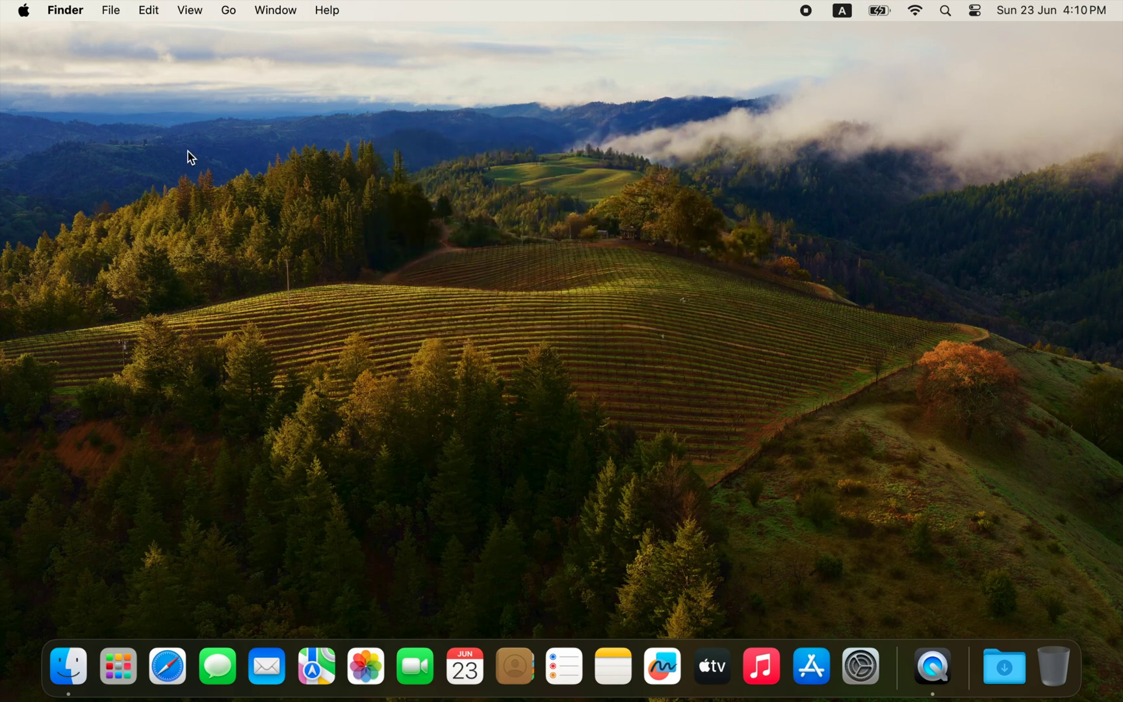
# - Show About This Mac to confirm macOS Sonoma 14.3, then bring up a Finder window
pyautogui.click(19, 15)
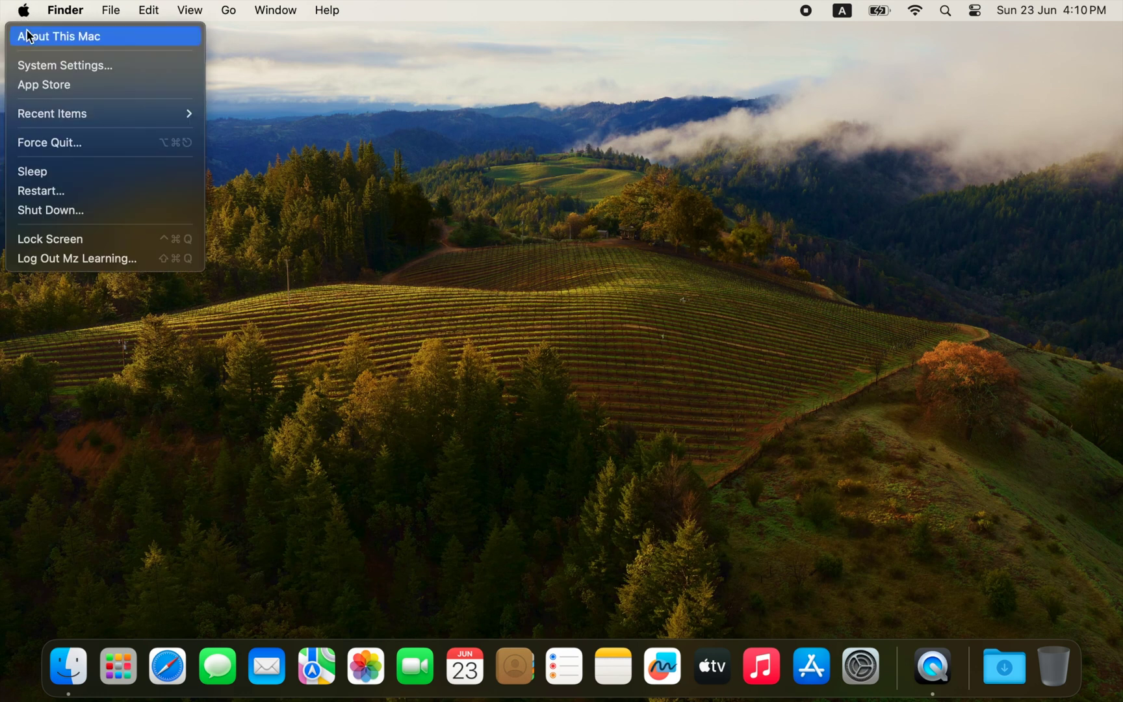
pyautogui.click(20, 35)
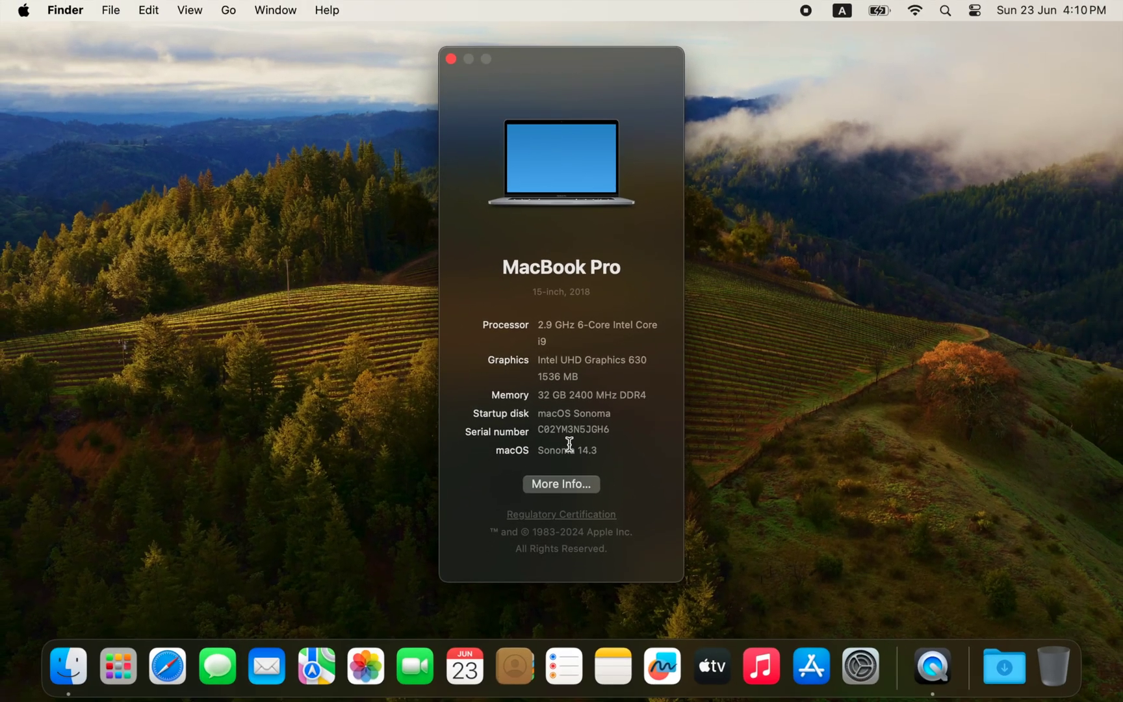
pyautogui.click(67, 683)
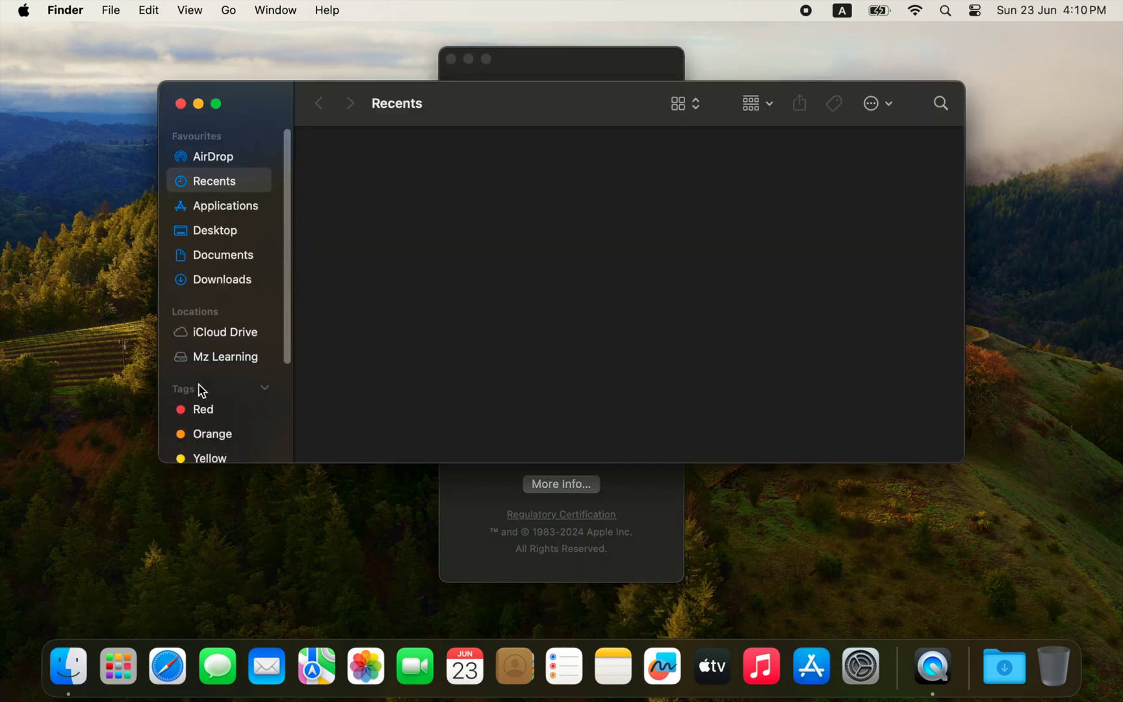
# - Copy the four items from Mz Learning's Users > user > Desktop onto the current desktop
pyautogui.click(210, 365)
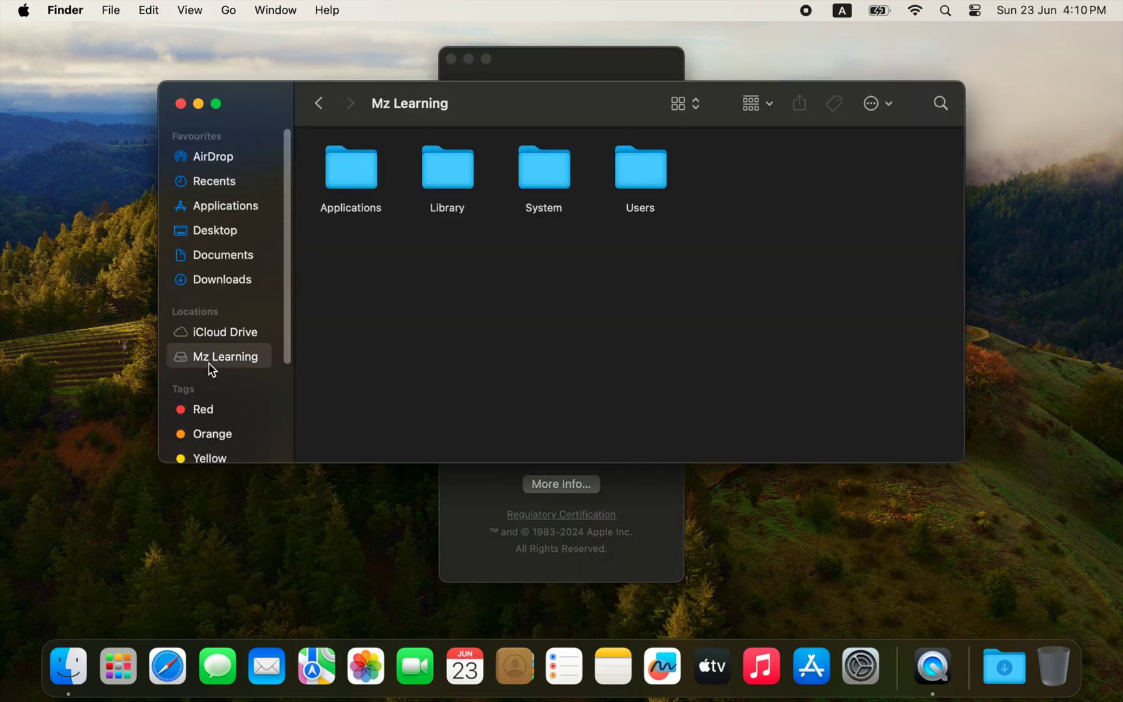
pyautogui.click(656, 163)
pyautogui.doubleClick(656, 163)
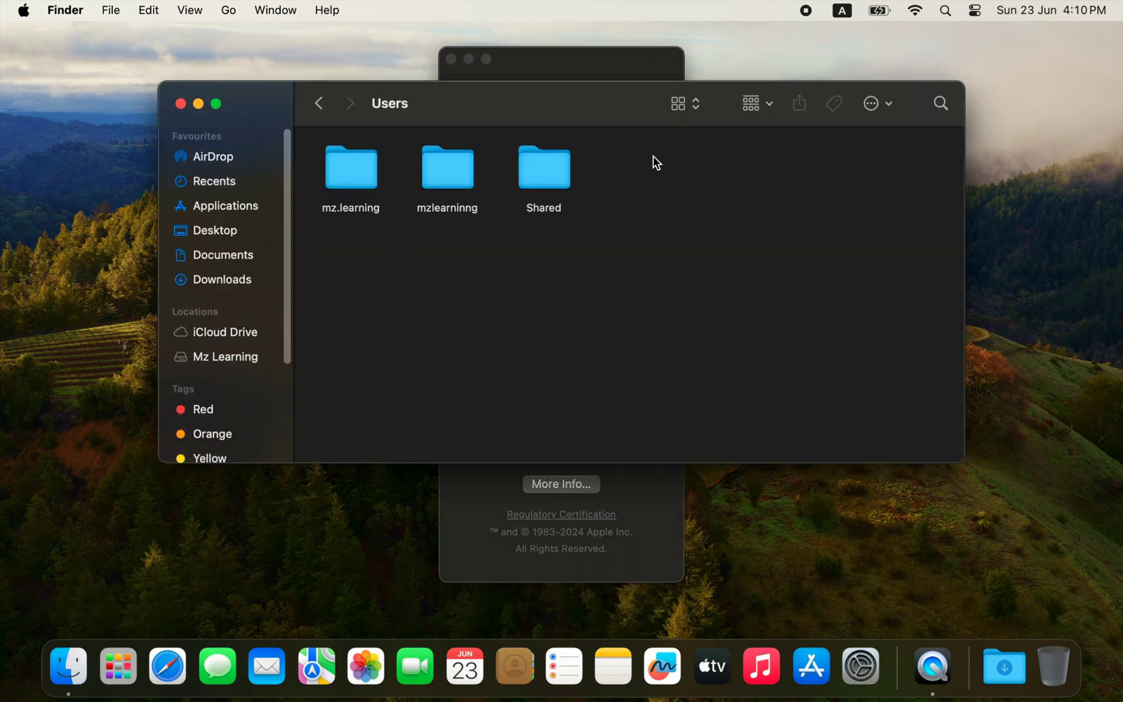
pyautogui.click(458, 163)
pyautogui.doubleClick(458, 164)
pyautogui.doubleClick(546, 171)
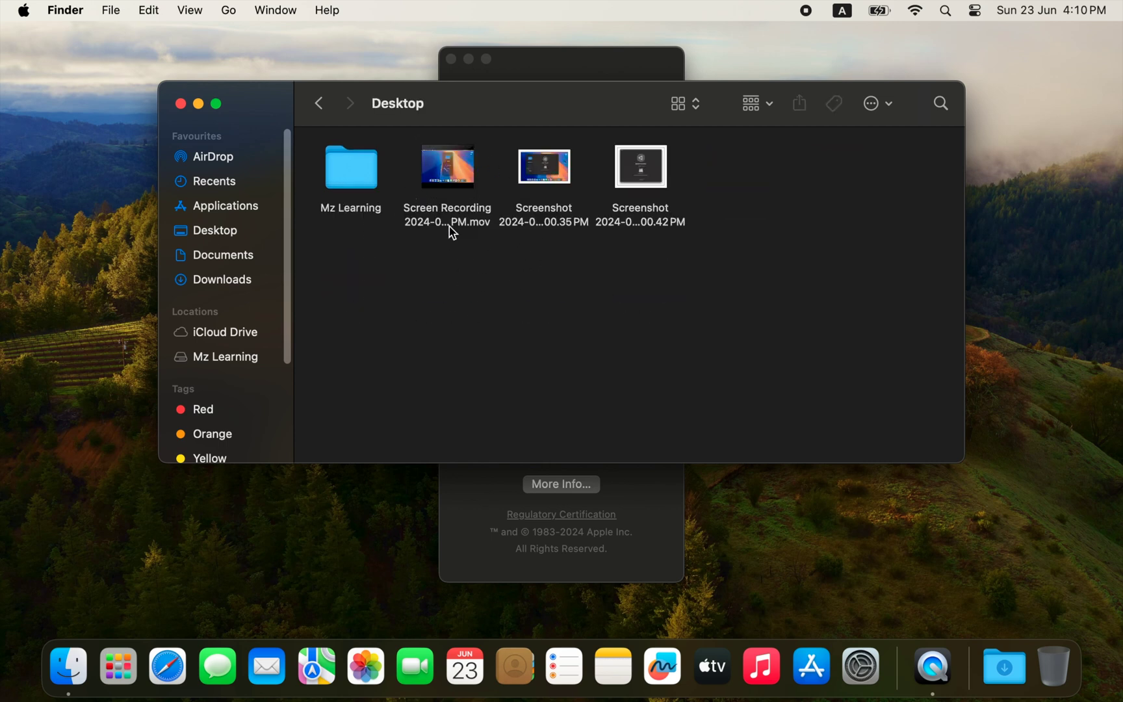
pyautogui.moveTo(659, 243); pyautogui.dragTo(293, 188)
pyautogui.moveTo(360, 174); pyautogui.dragTo(767, 544)
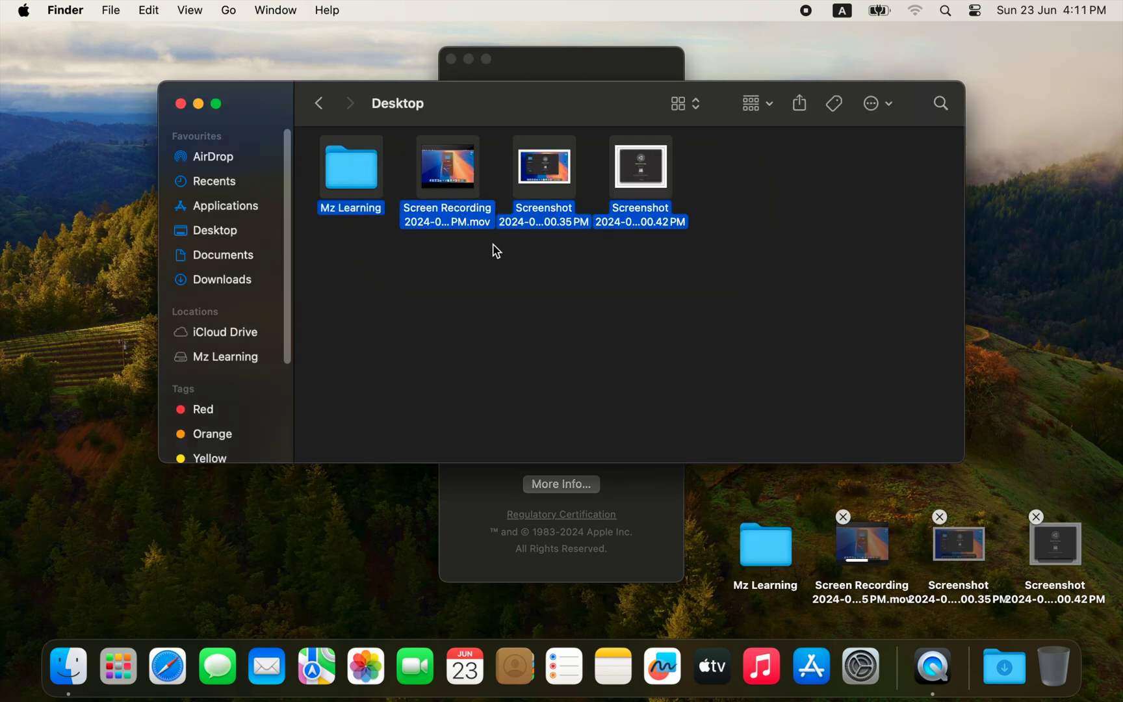
# - Copy the user's Pictures folder onto the desktop and close the Finder window
pyautogui.click(320, 109)
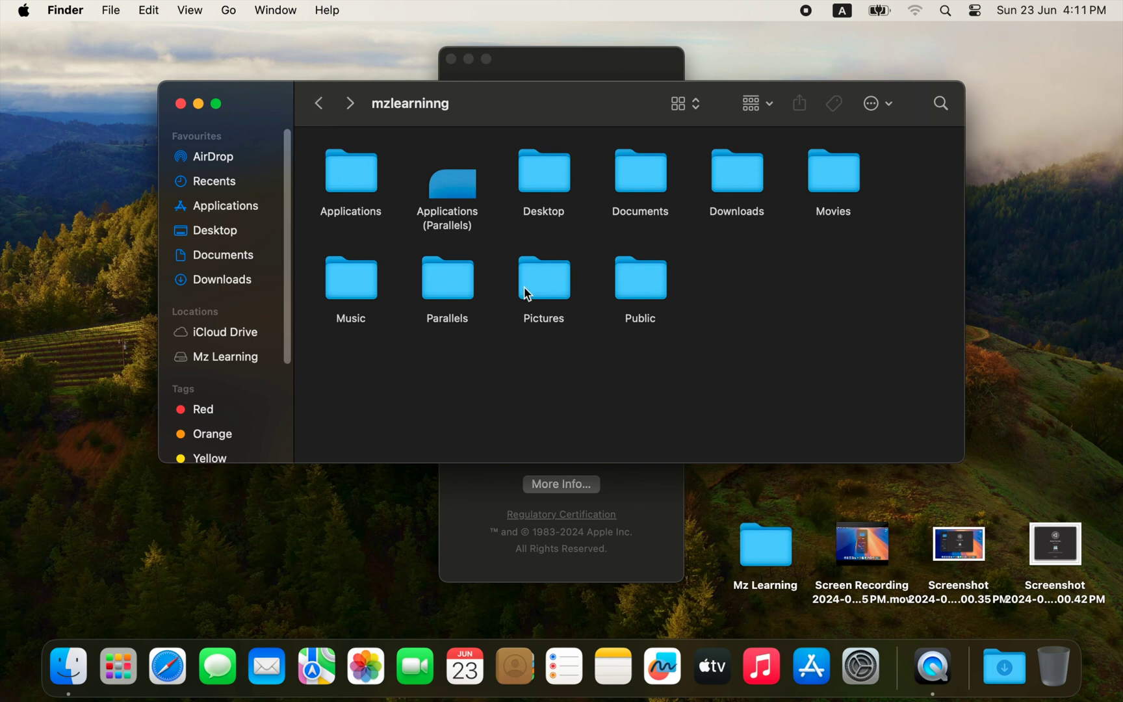
pyautogui.click(553, 314)
pyautogui.moveTo(549, 307); pyautogui.dragTo(1039, 282)
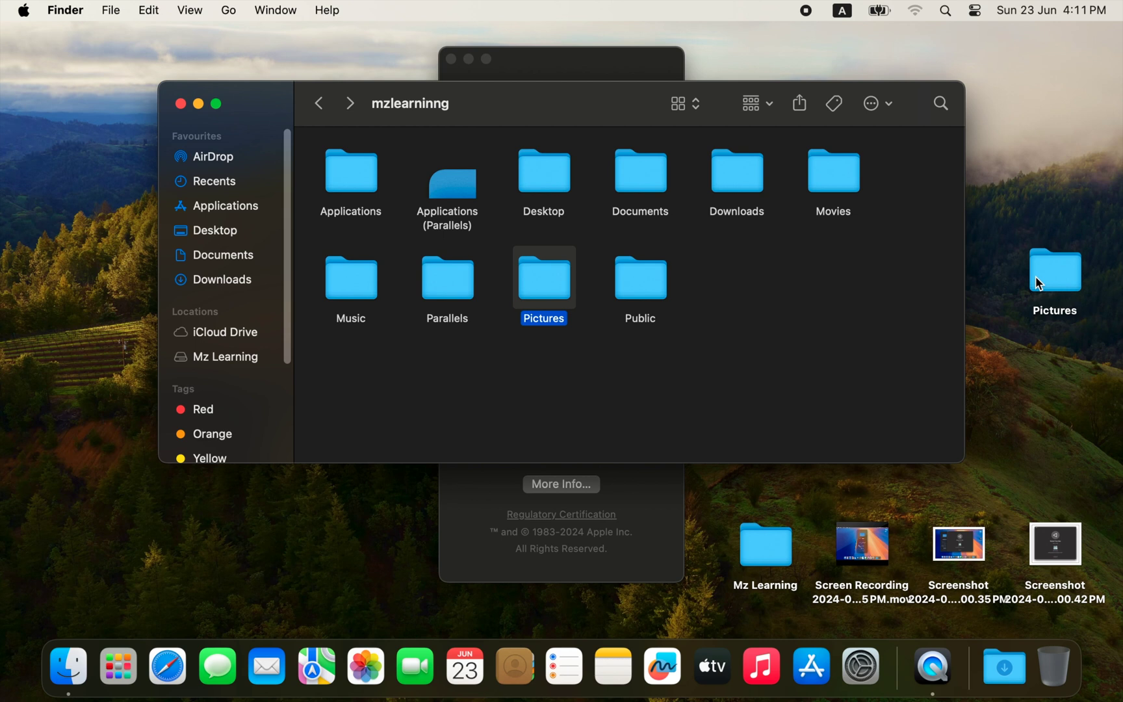
pyautogui.click(181, 104)
# - Close the overview window and launch Disk Utility through Spotlight with 'disk'
pyautogui.click(468, 59)
pyautogui.press('super+space')
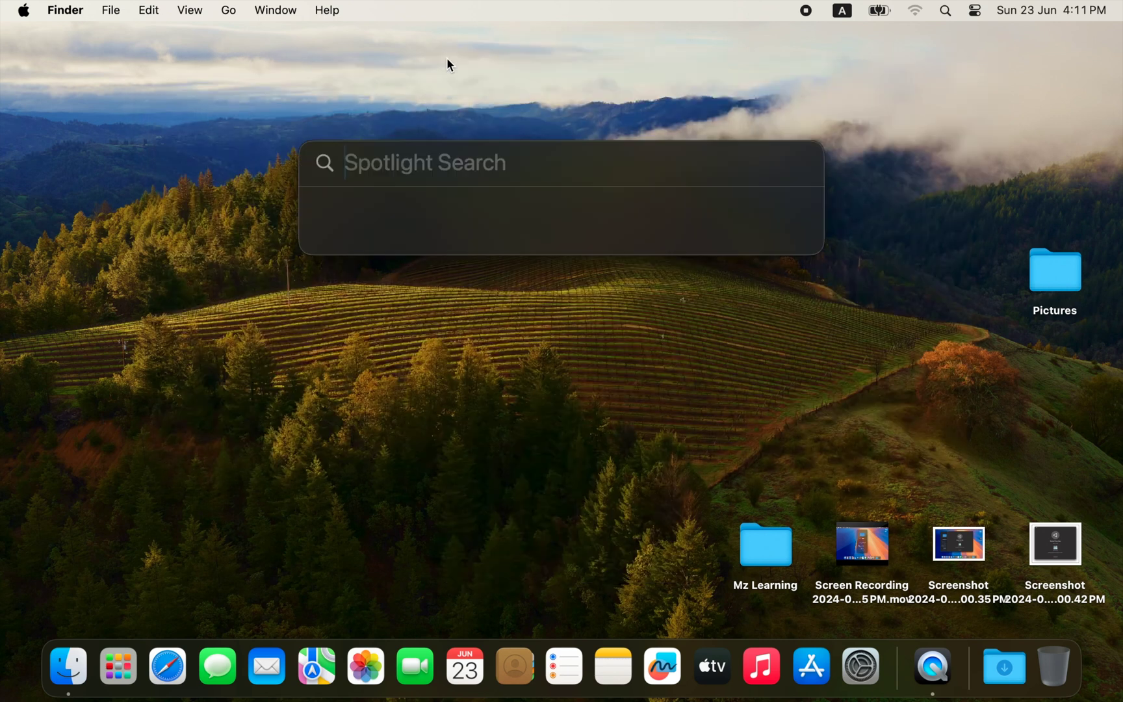
pyautogui.write('disk')
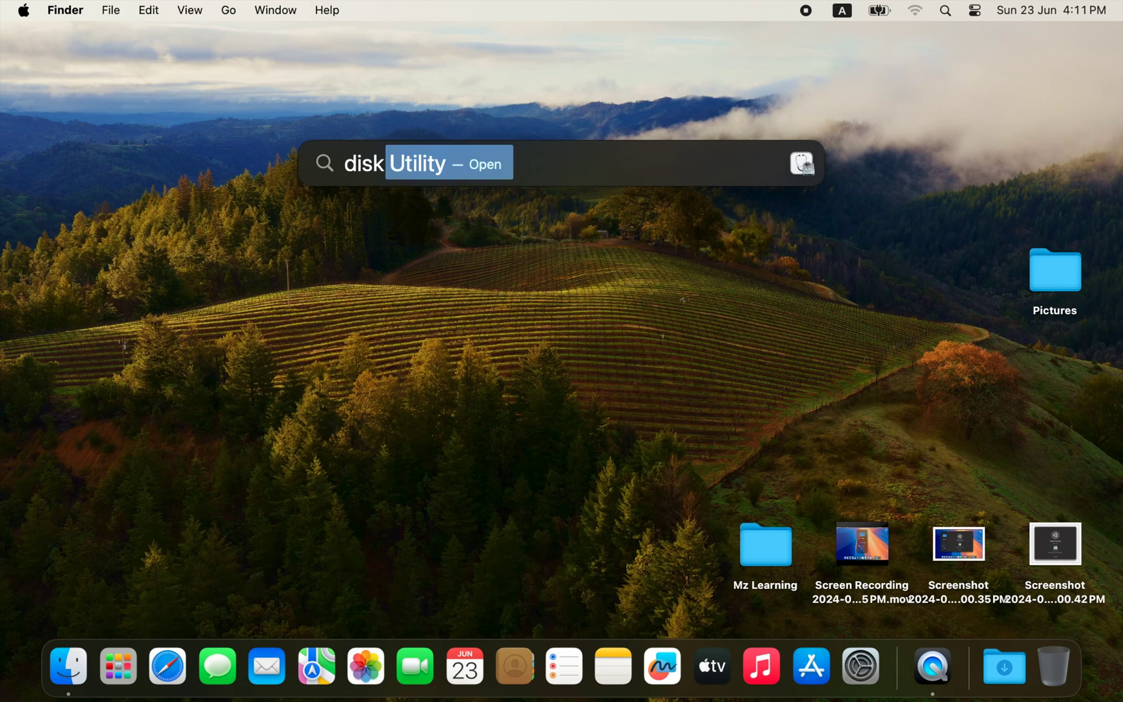
pyautogui.press('Return')
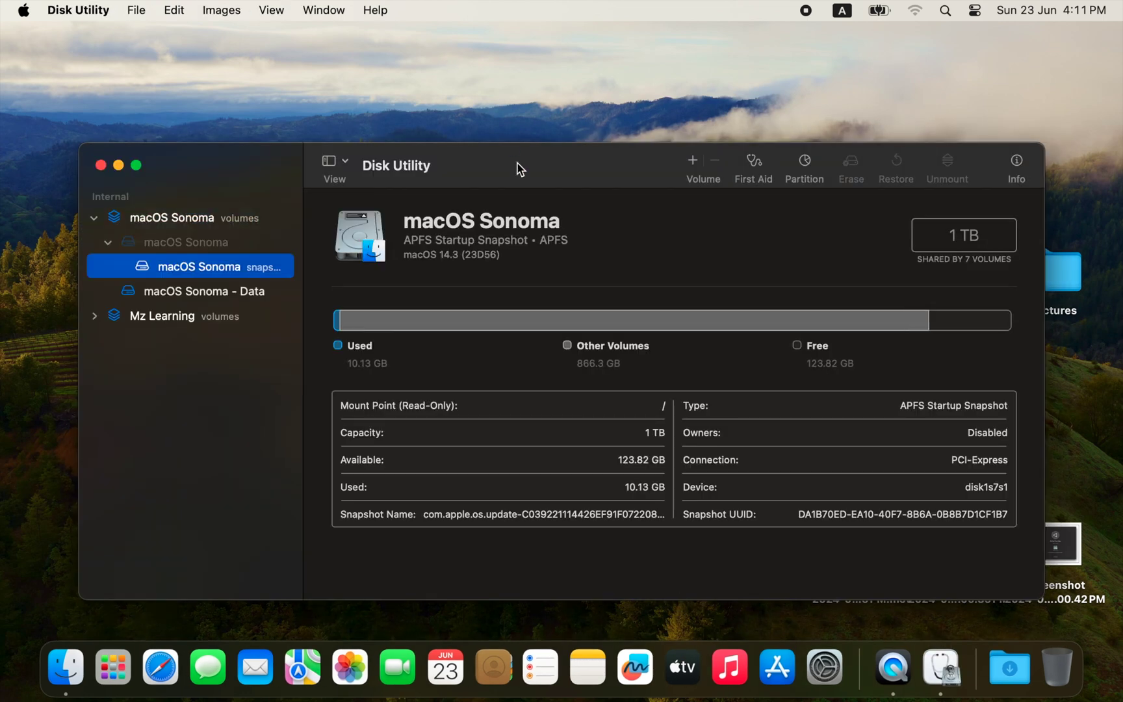
pyautogui.moveTo(520, 169); pyautogui.dragTo(504, 82)
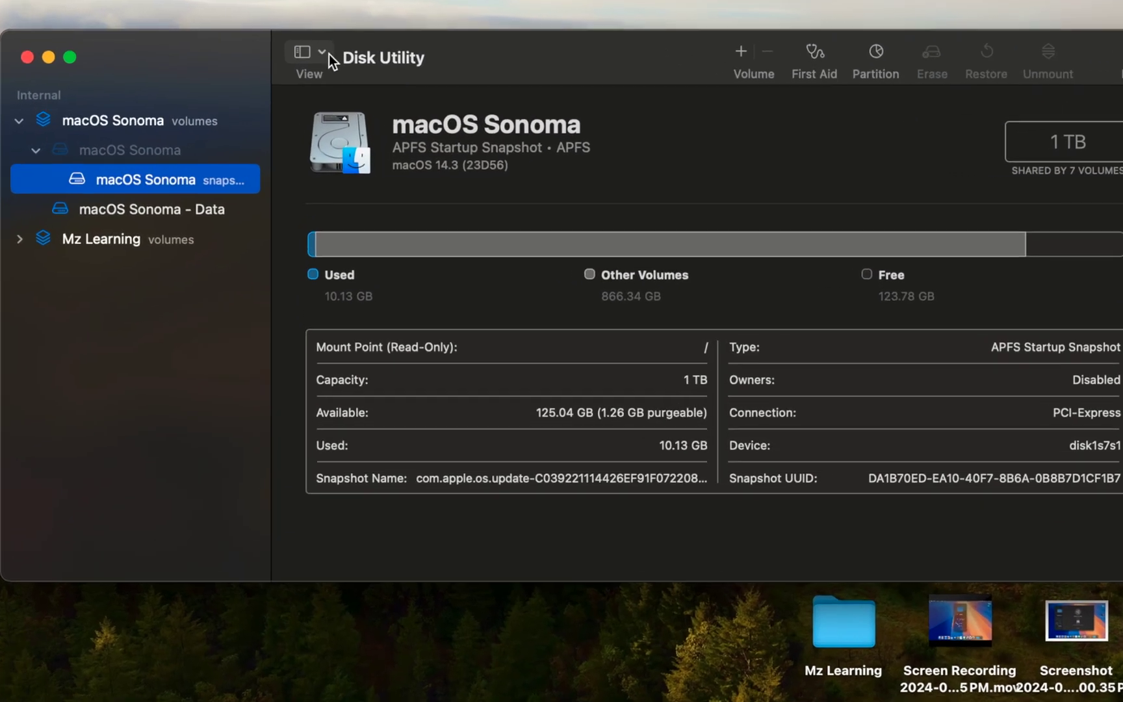
# - Show all devices, inspect the volumes, and start deleting the macOS 15.0 Mz Learning volume group
pyautogui.click(328, 52)
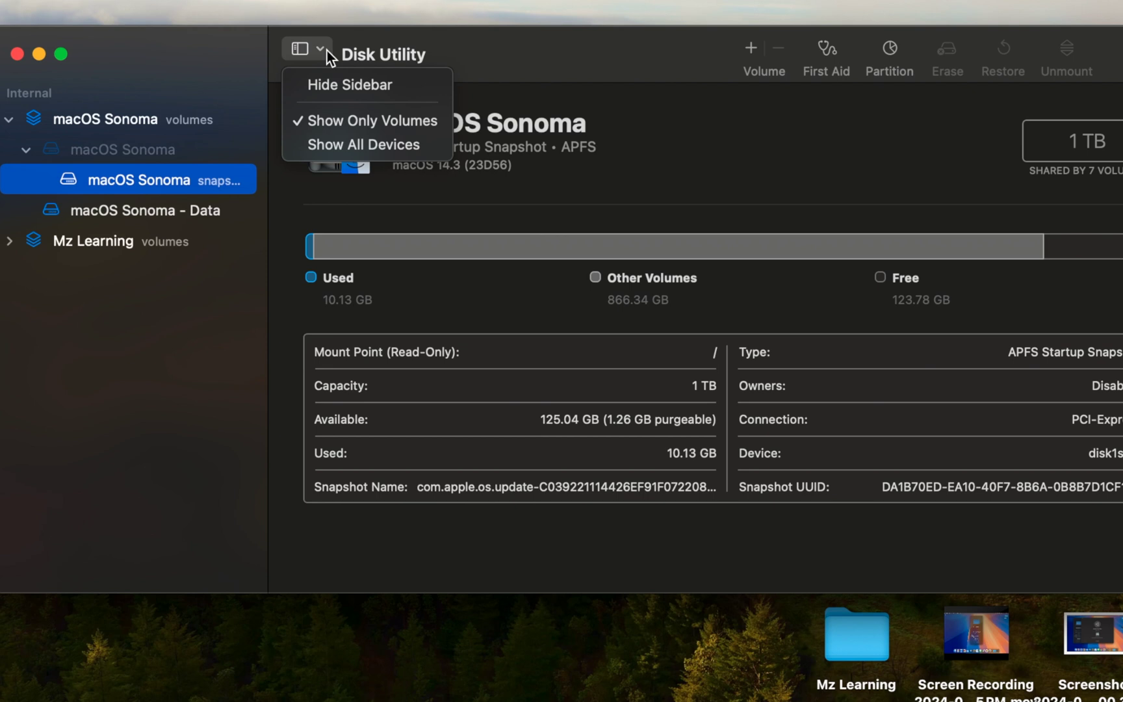
pyautogui.click(339, 143)
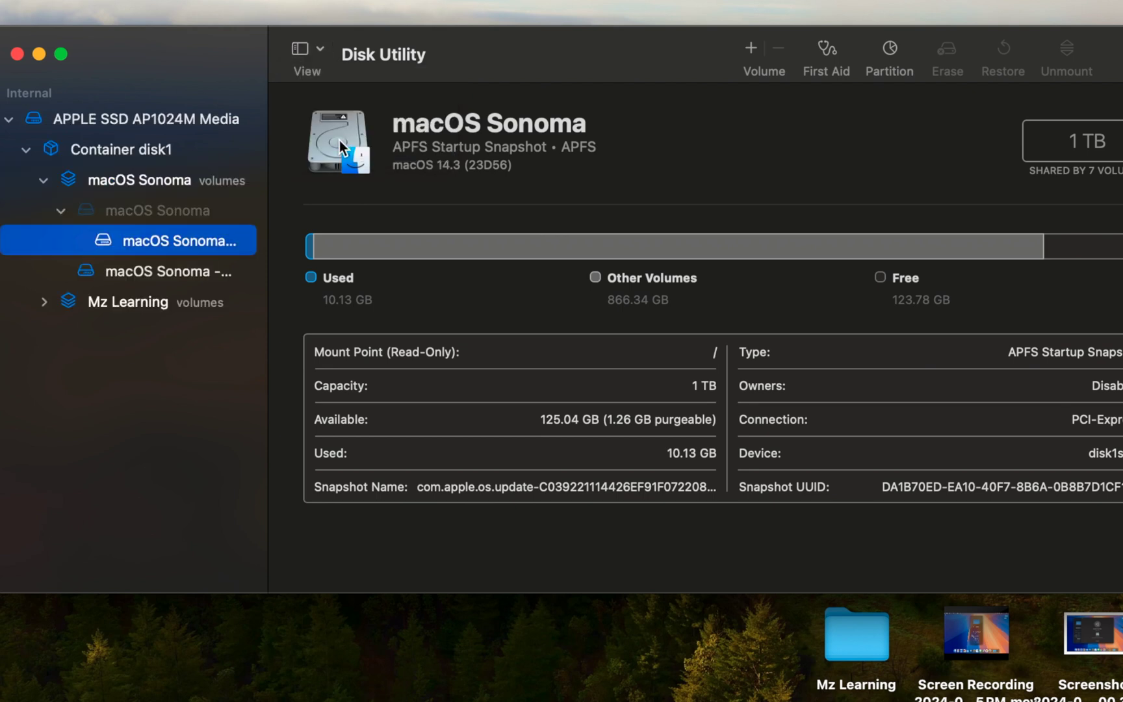
pyautogui.click(186, 150)
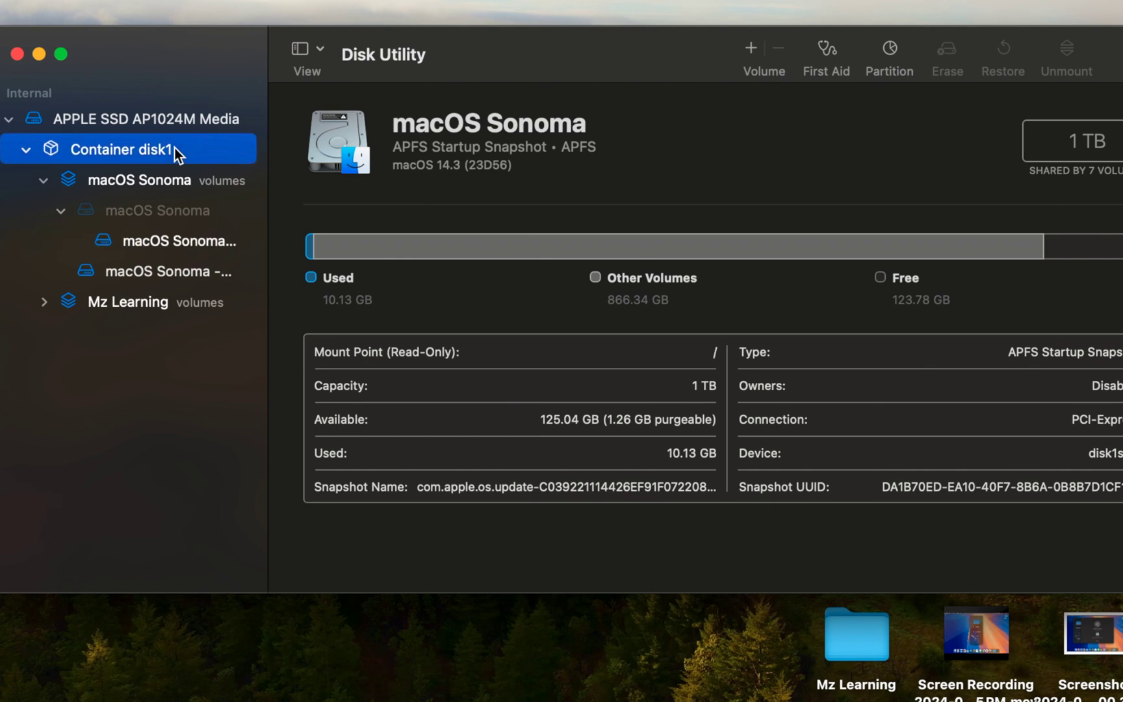
pyautogui.click(184, 185)
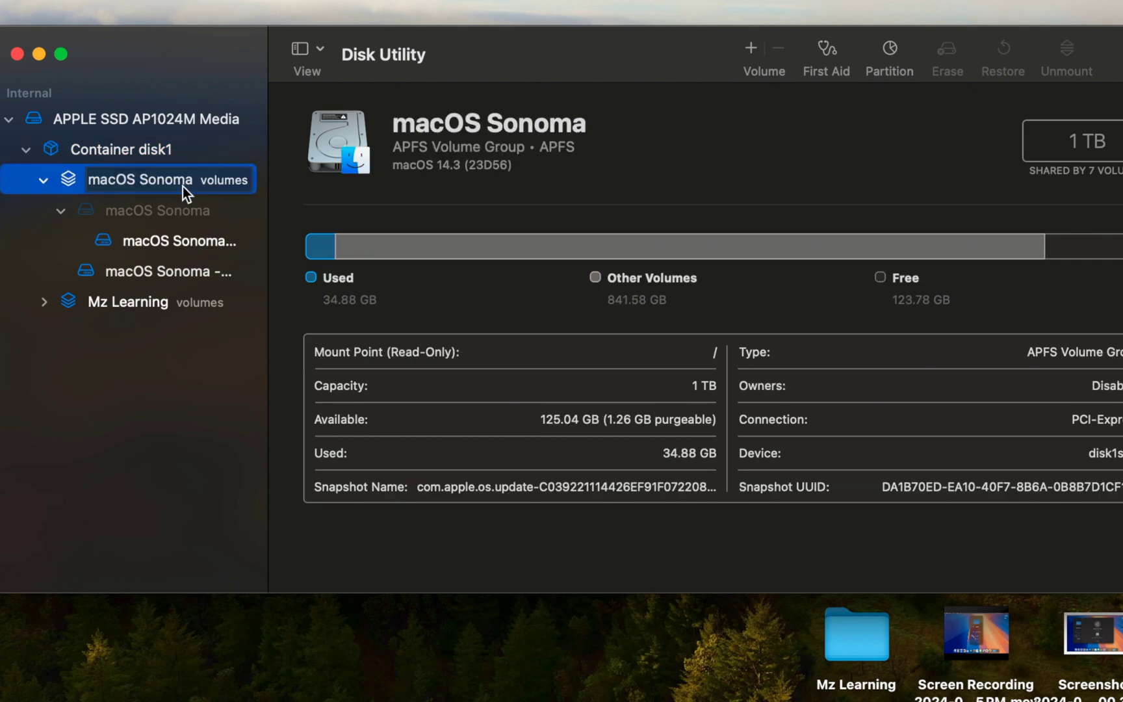
pyautogui.click(174, 302)
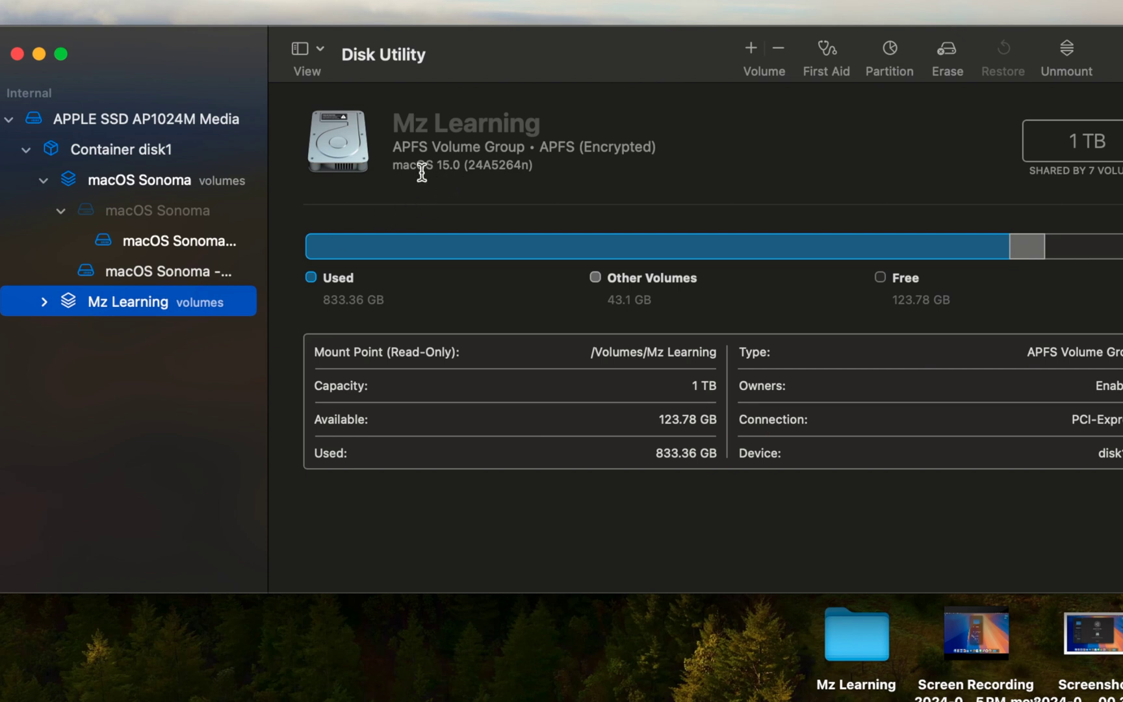
pyautogui.moveTo(460, 166); pyautogui.dragTo(366, 171)
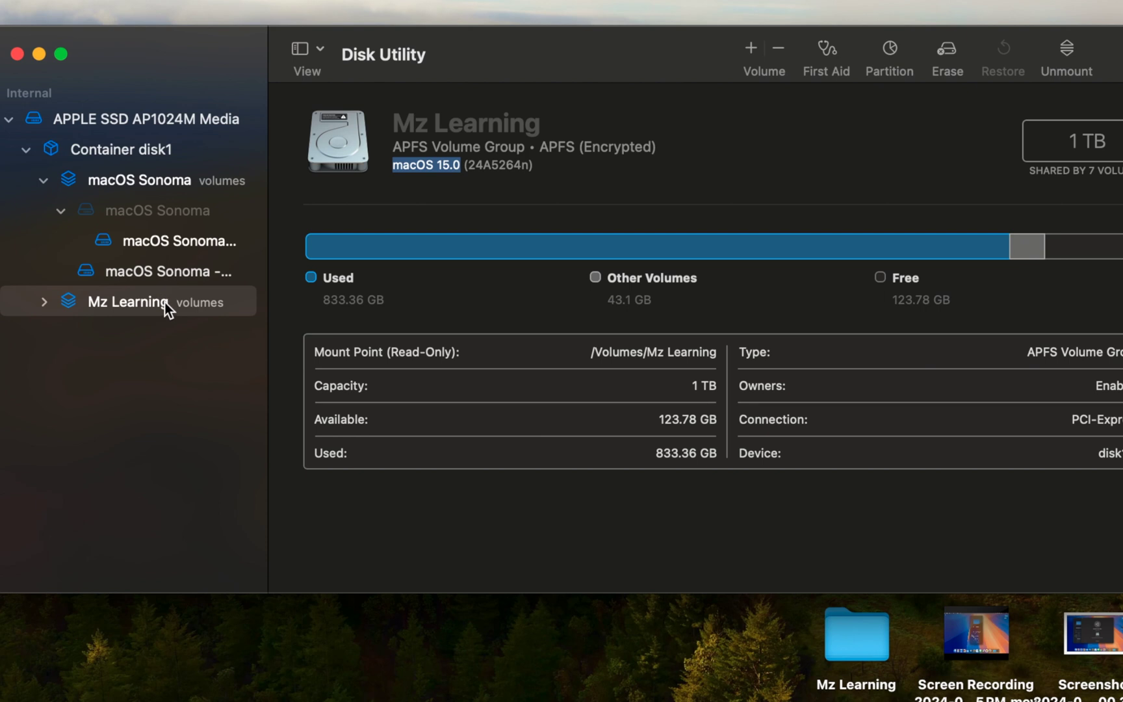
pyautogui.click(772, 52)
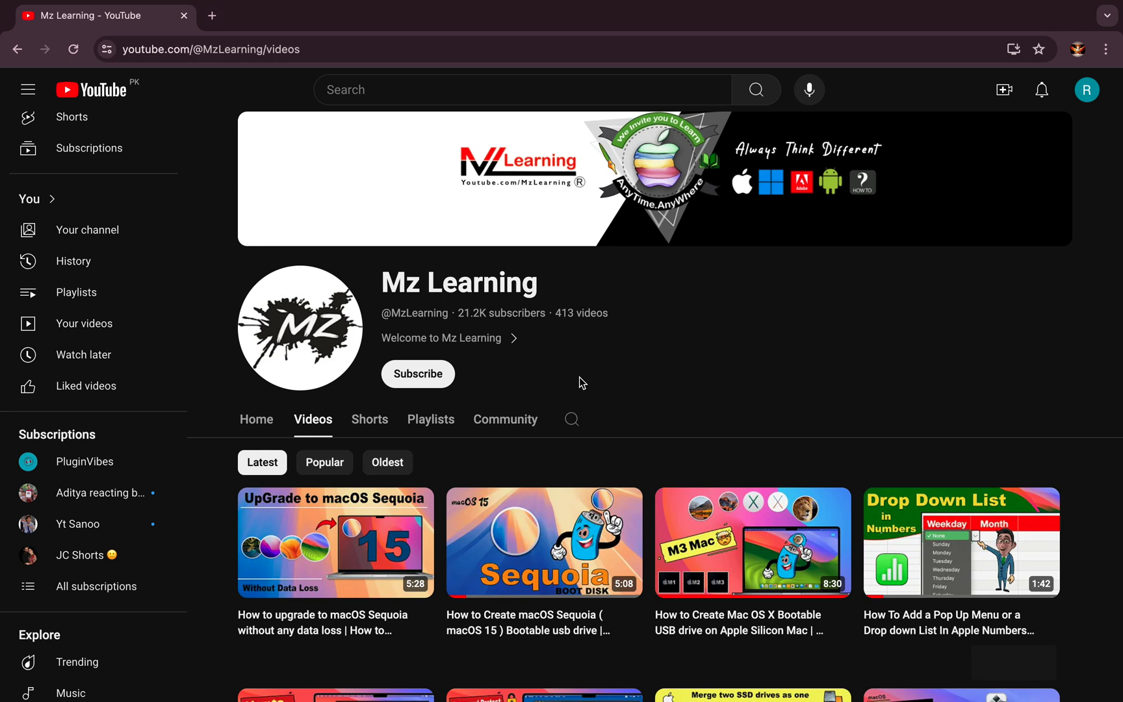
# - Subscribe to the Mz Learning channel and set notifications to All
pyautogui.click(452, 383)
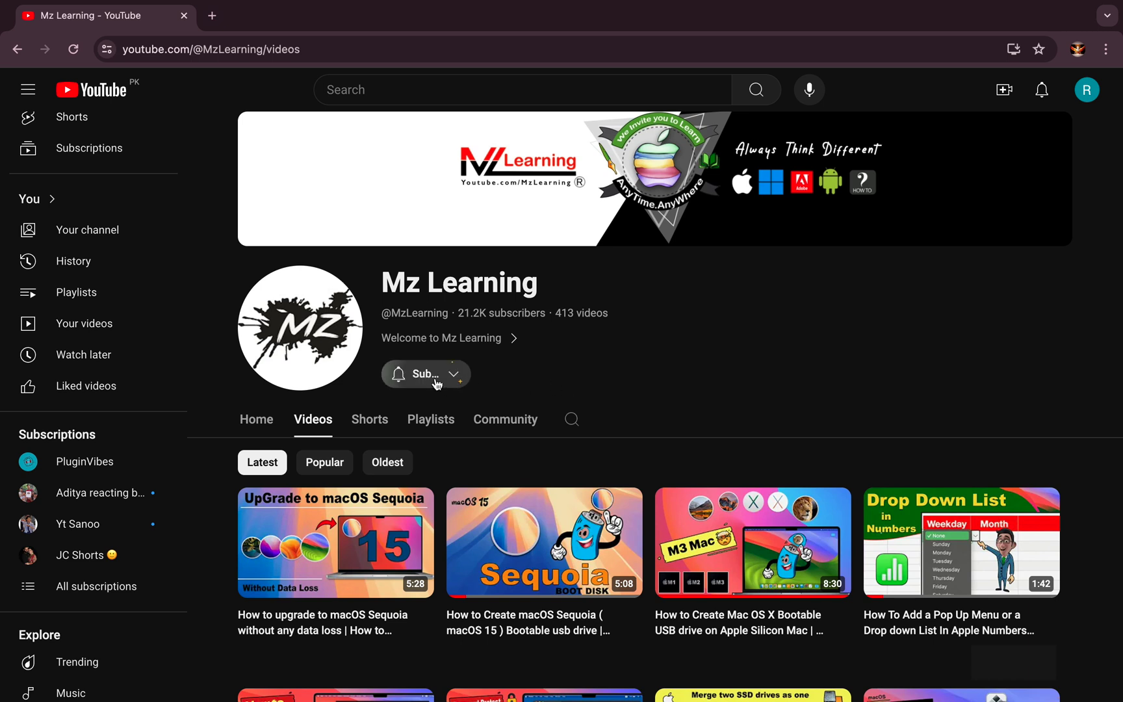
pyautogui.click(402, 376)
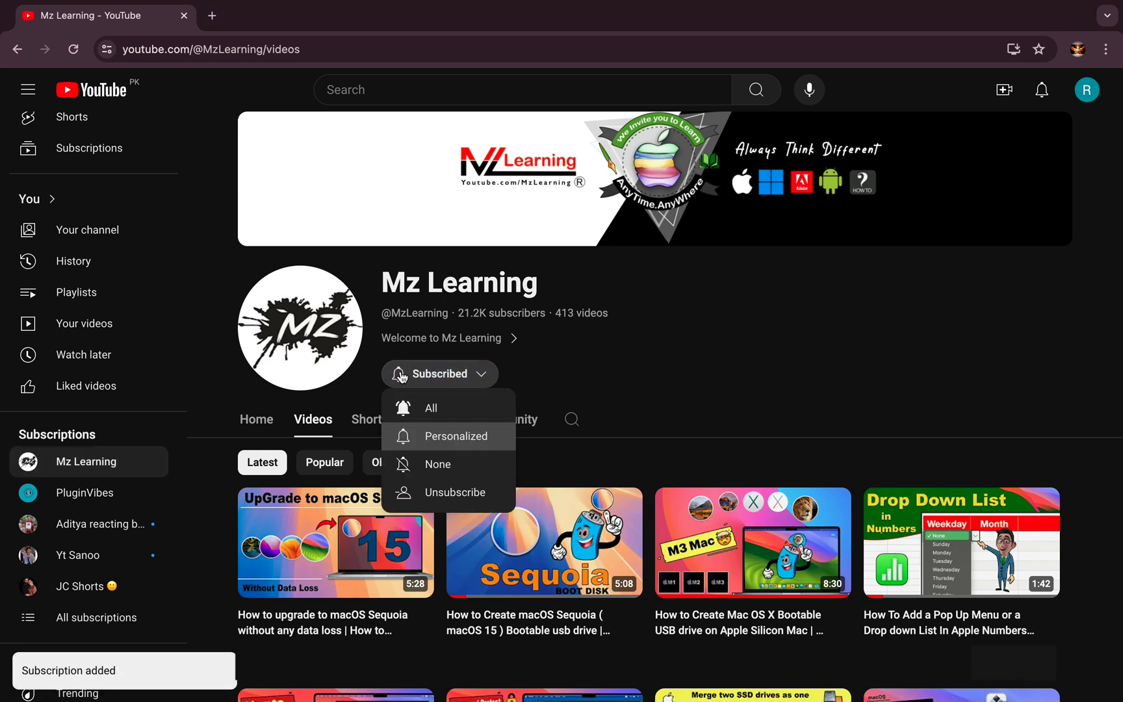
pyautogui.click(413, 406)
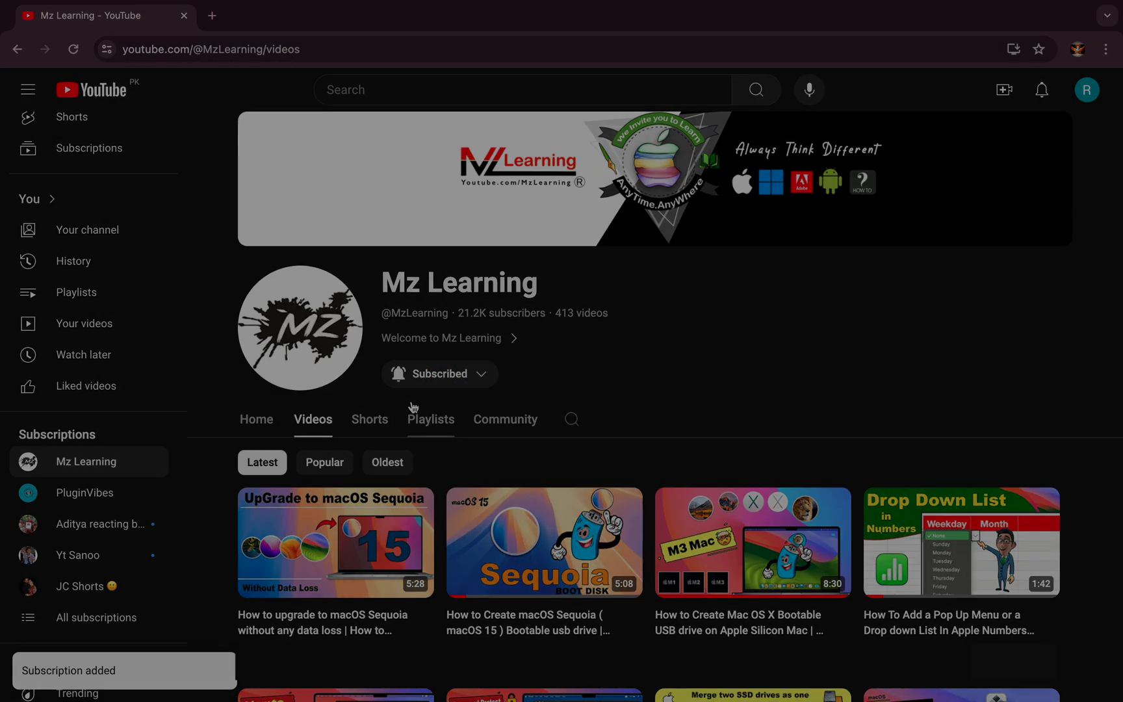